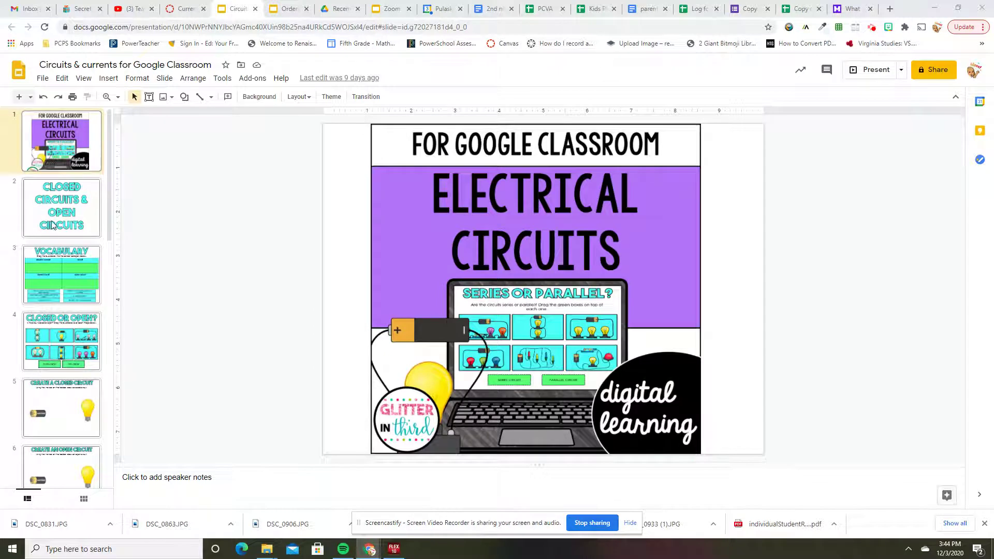
Go from the title slide through the Vocabulary slide to slide 4, Closed or Open?
left_click(65, 202)
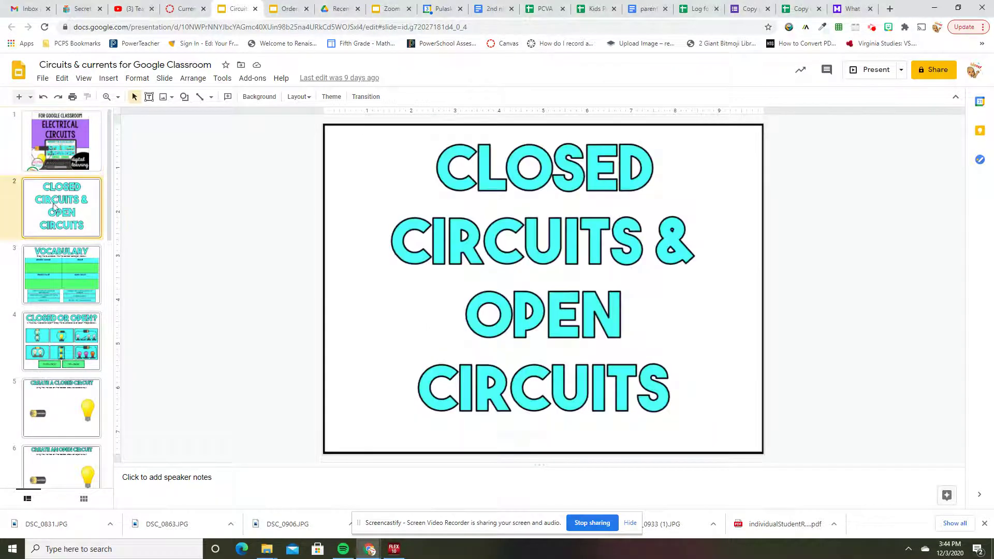
left_click(41, 283)
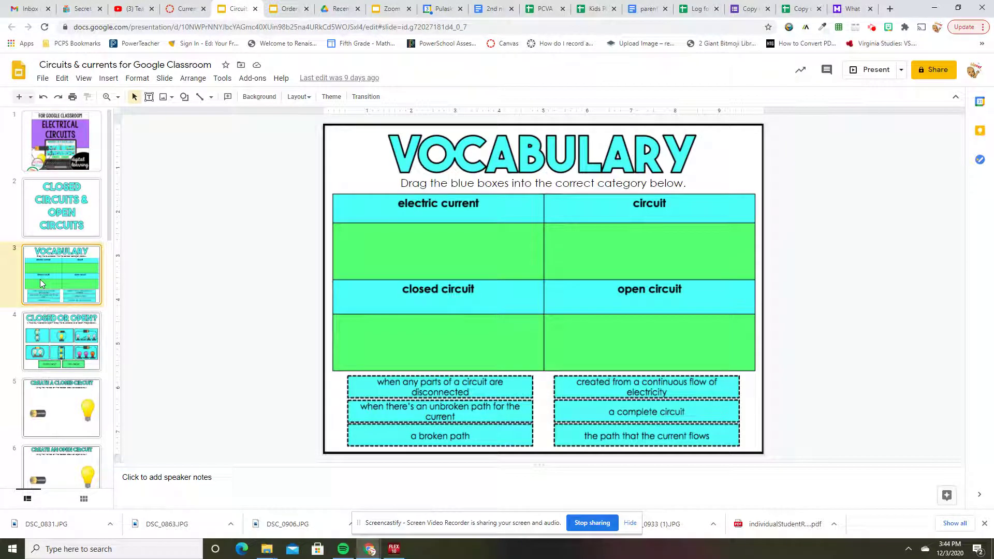
scroll(60, 370, "down", 10)
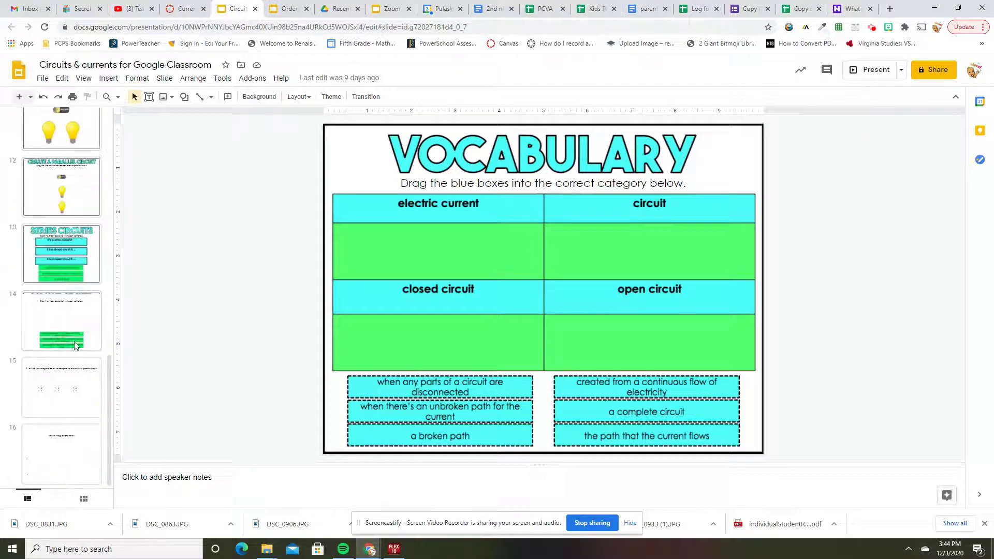
scroll(48, 394, "up", 10)
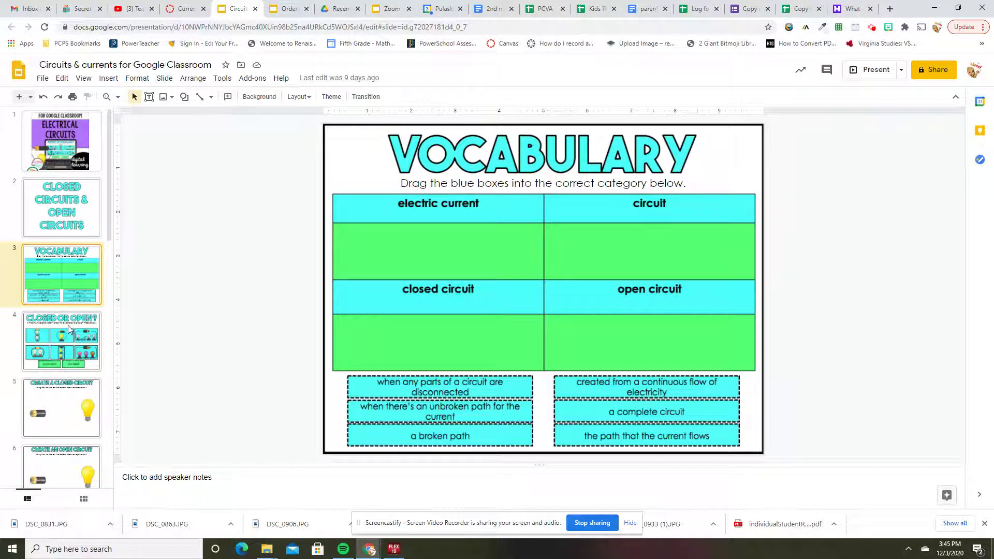
left_click(36, 347)
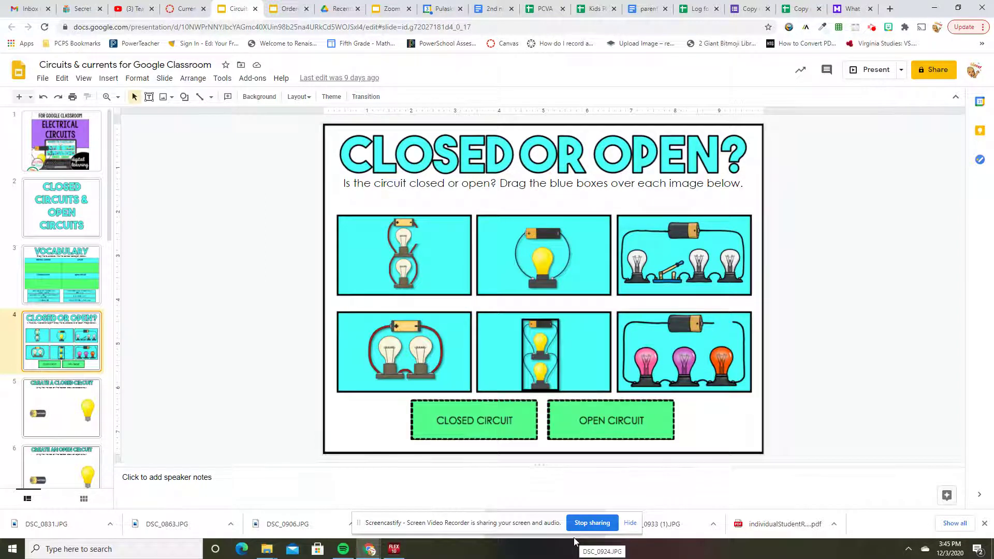
Place the CLOSED CIRCUIT label on the third circuit picture and go to slide 5.
left_click(872, 30)
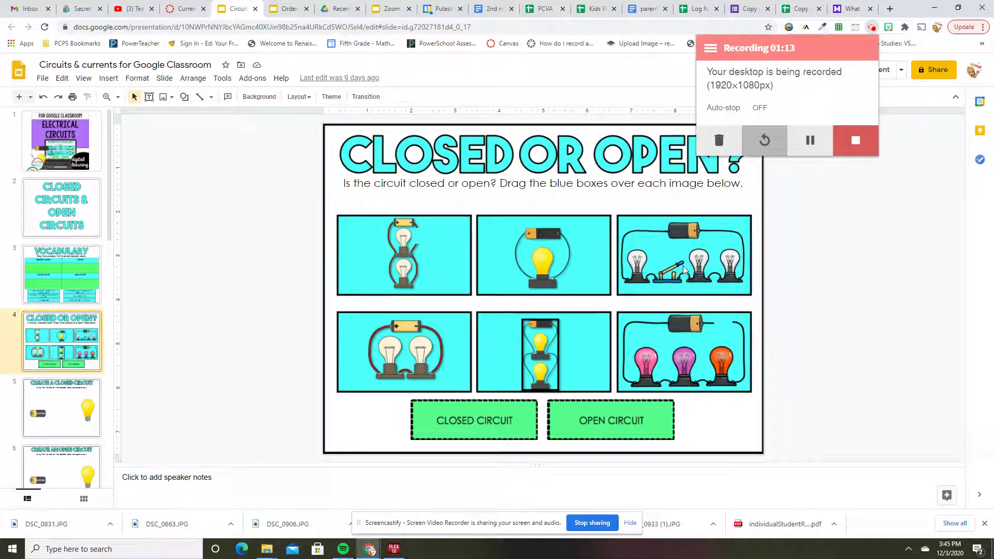
left_click(623, 326)
left_click_drag(515, 418, 721, 219)
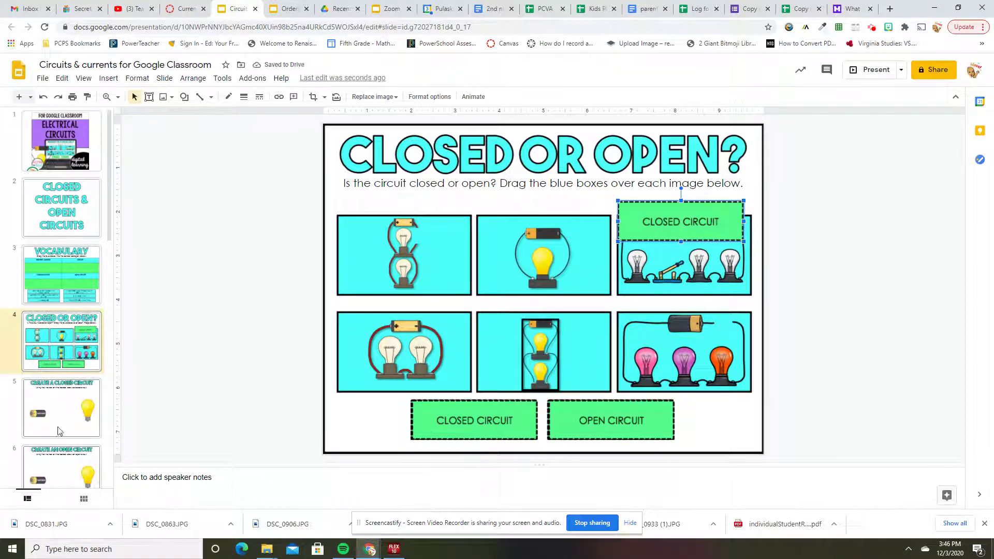
left_click(69, 412)
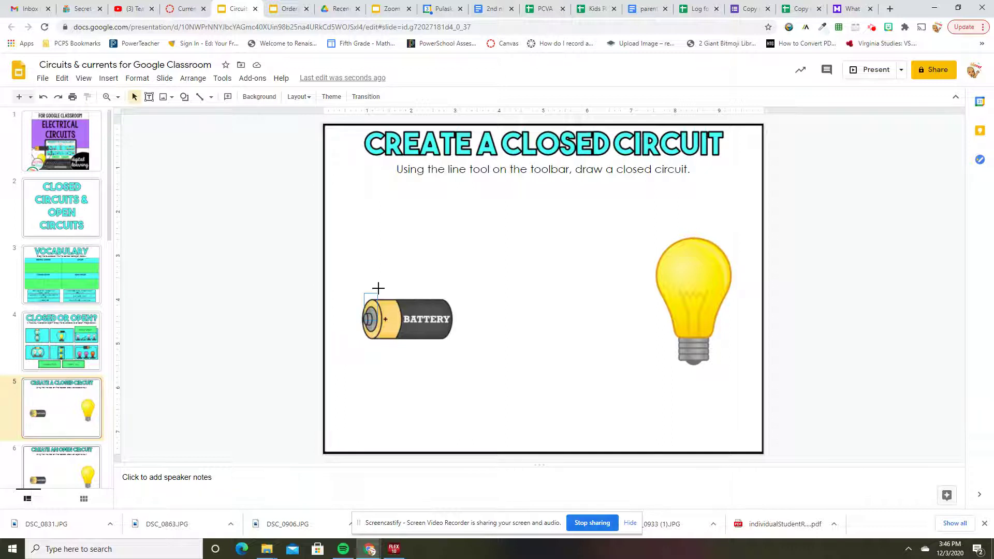
Draw a straight wire from the battery to the bulb's base, then go to slide 6.
left_click_drag(364, 320, 712, 366)
left_click(200, 97)
mouse_move(376, 307)
left_mouse_down()
mouse_move(486, 283)
mouse_move(704, 359)
left_mouse_up()
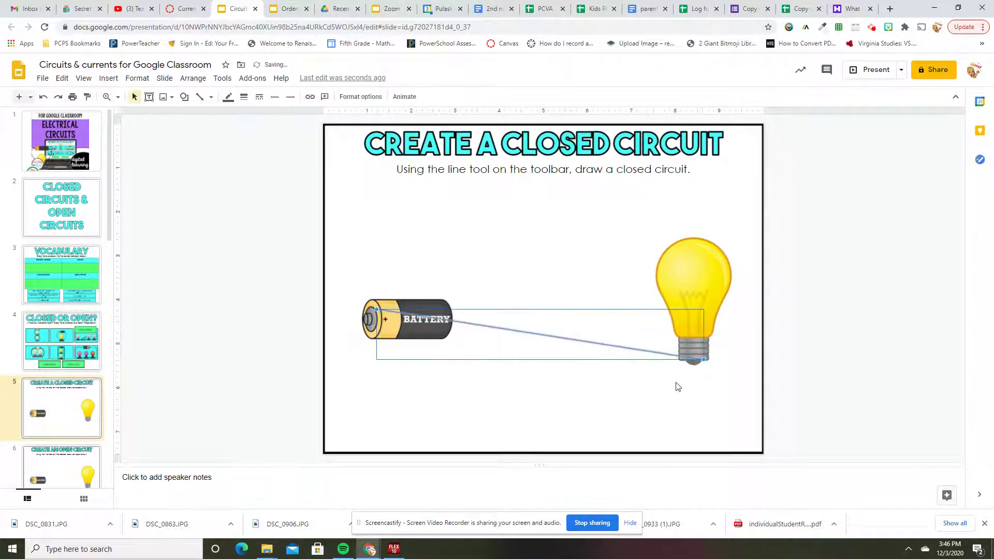
left_click(569, 387)
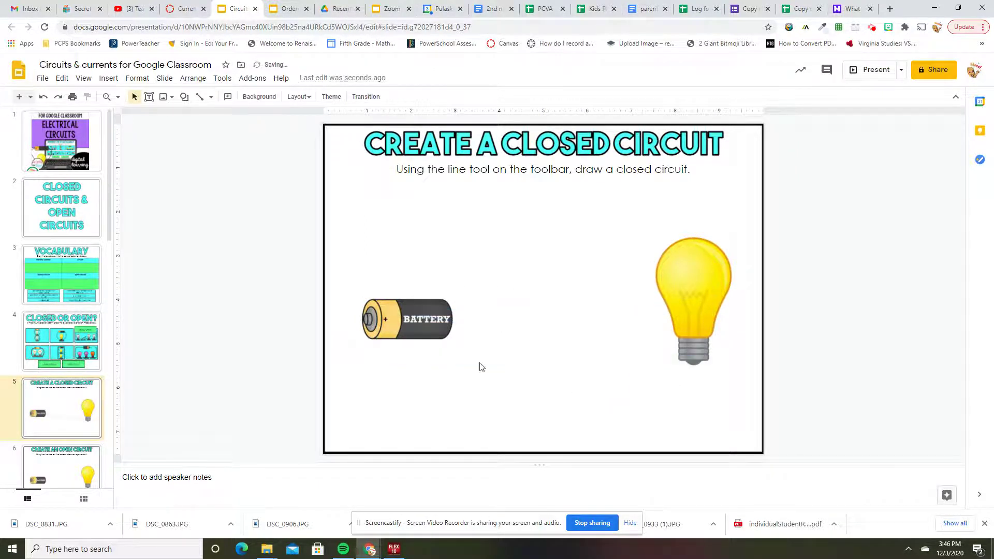
left_click(65, 463)
Draw a trial straight wire from the battery stopping short of the bulb, then undo it.
scroll(556, 170, "down", 1)
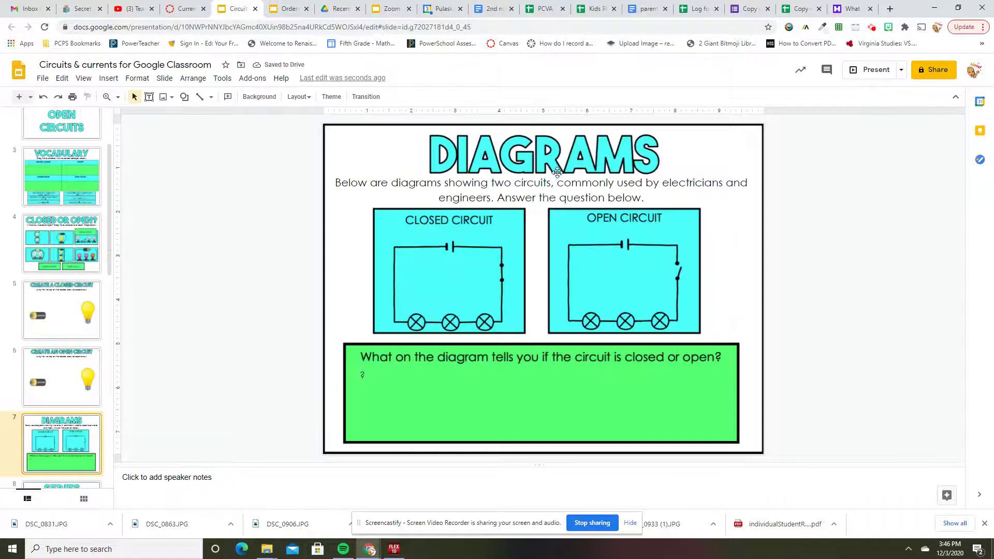
scroll(552, 173, "up", 1)
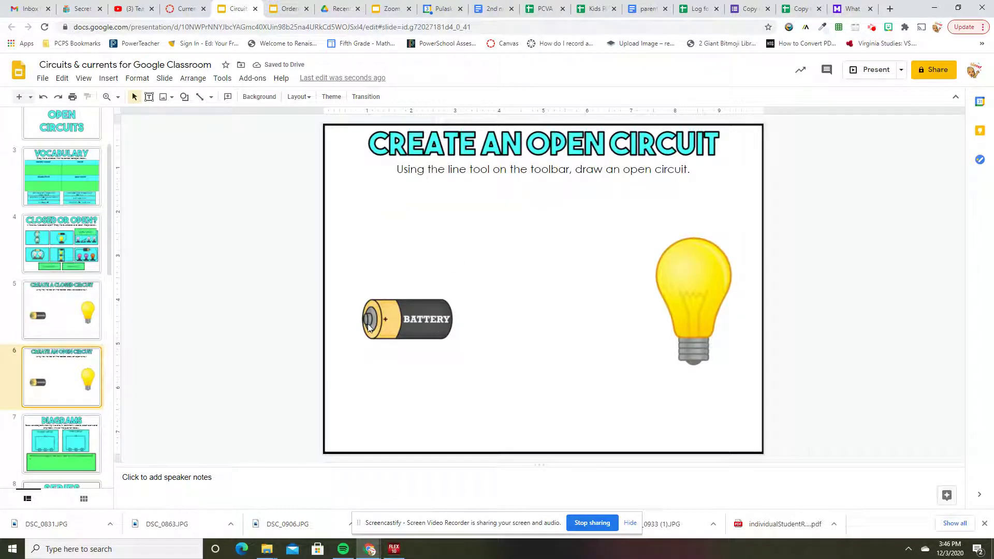
left_click(201, 99)
left_click_drag(369, 319, 684, 376)
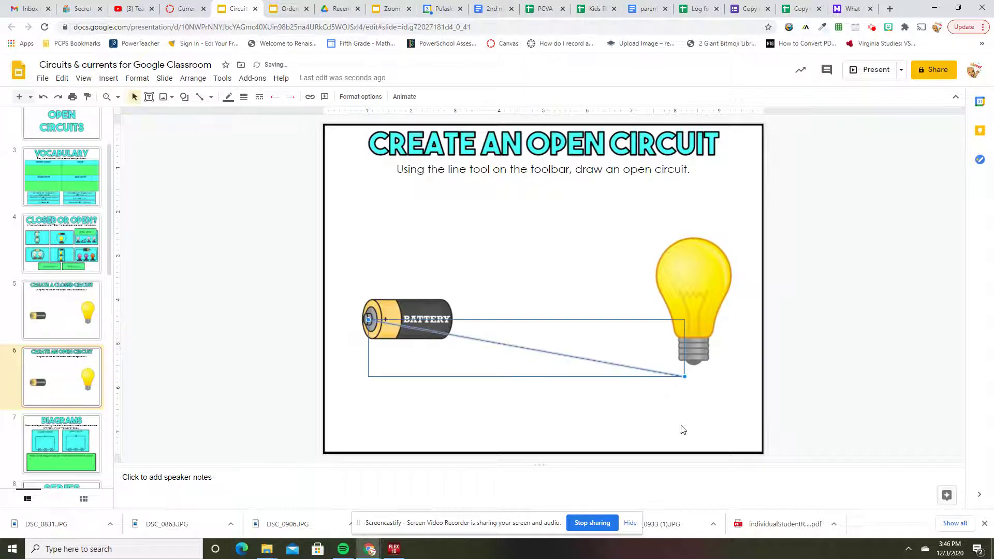
left_click(677, 395)
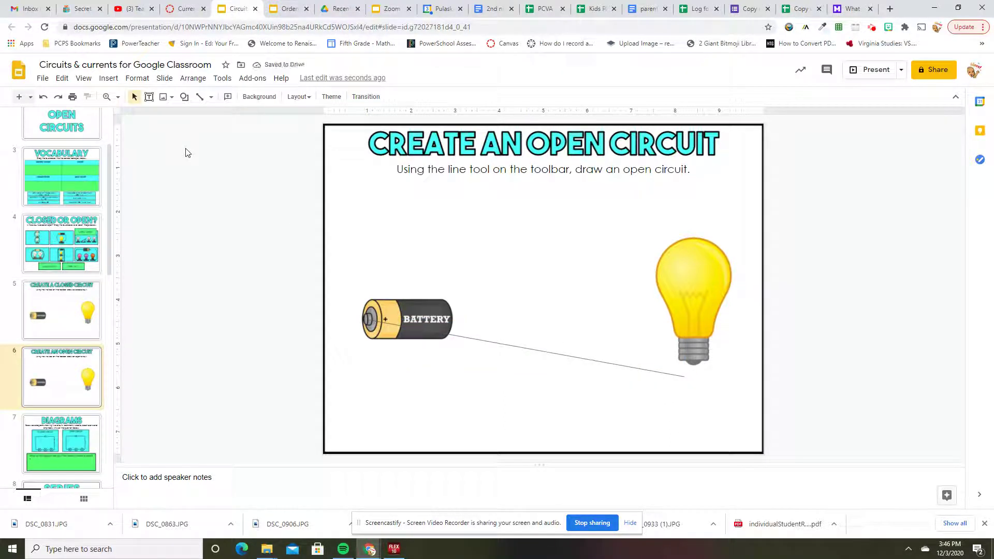
left_click(43, 96)
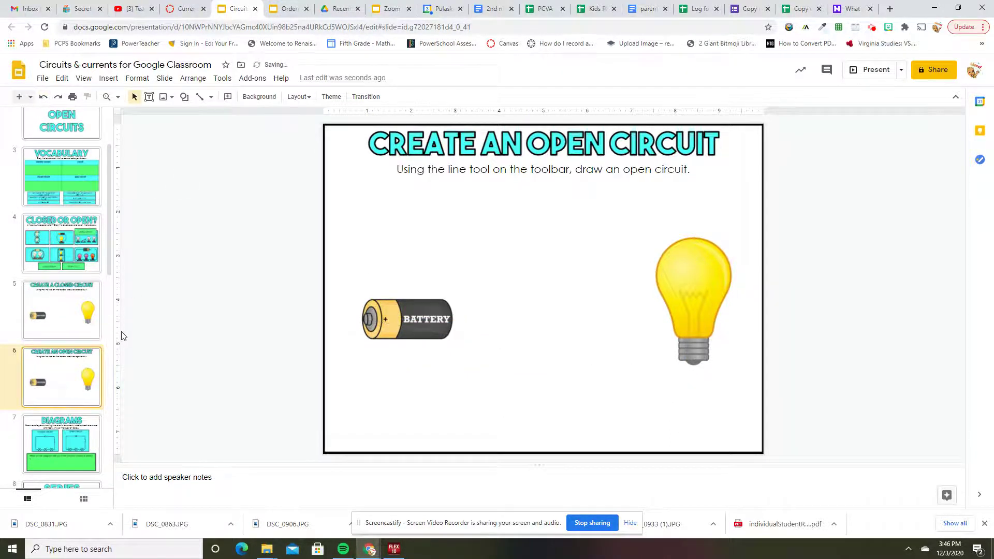
scroll(125, 337, "down", 2)
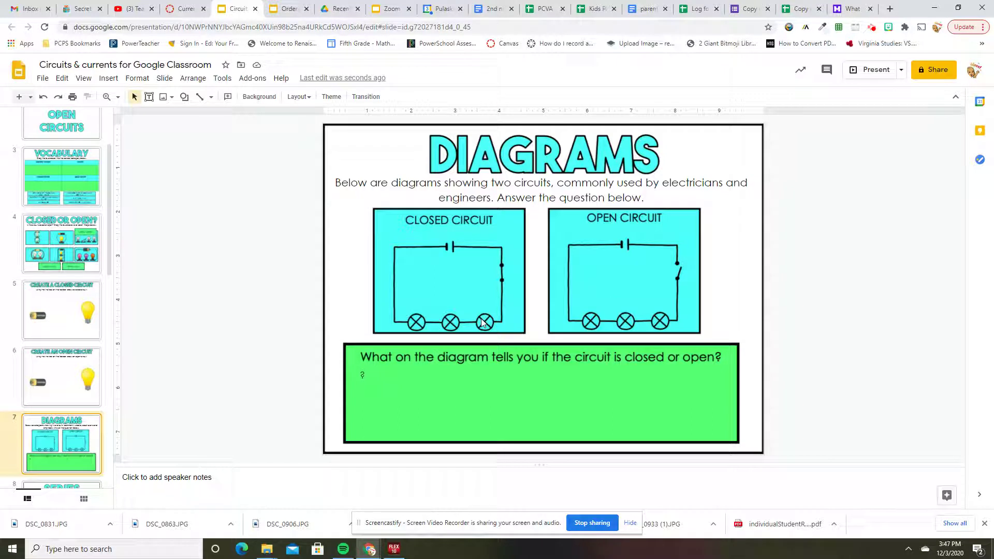
Scroll the filmstrip down to the Series Circuits & Parallel Circuits title slide.
scroll(59, 389, "down", 6)
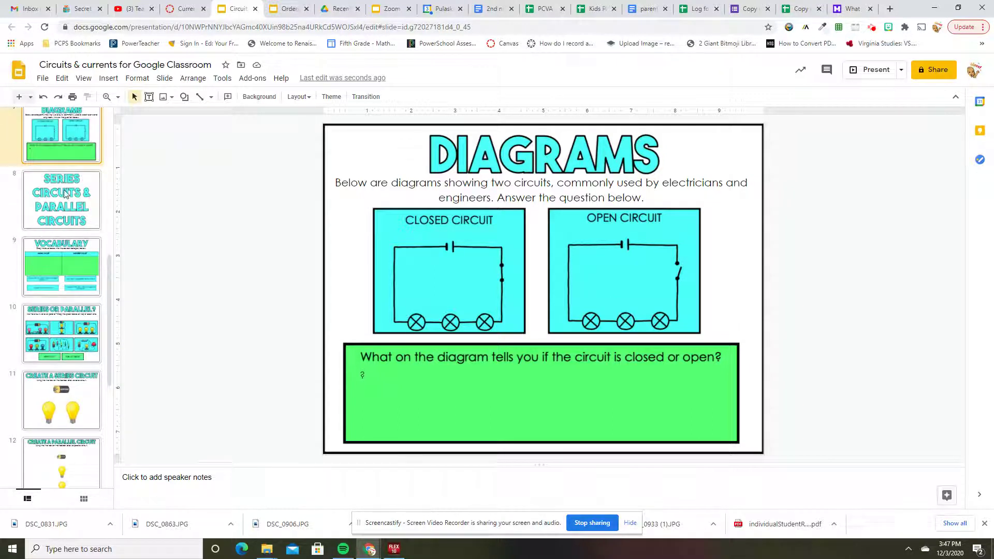
left_click(64, 193)
Sort the definitions: one pathway and break-stops under series; multiple pathways and break-won't-stop under parallel.
left_click(66, 259)
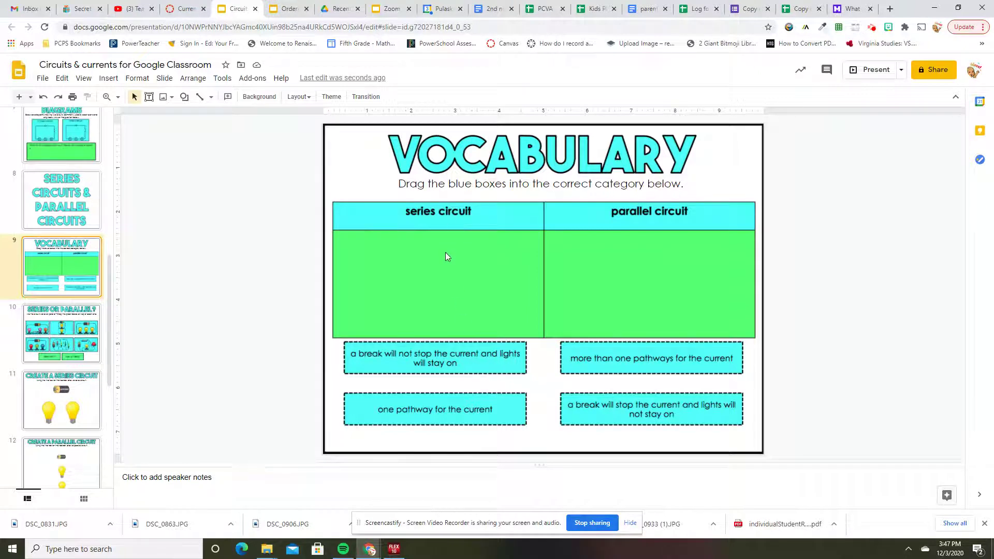
left_click_drag(446, 410, 450, 253)
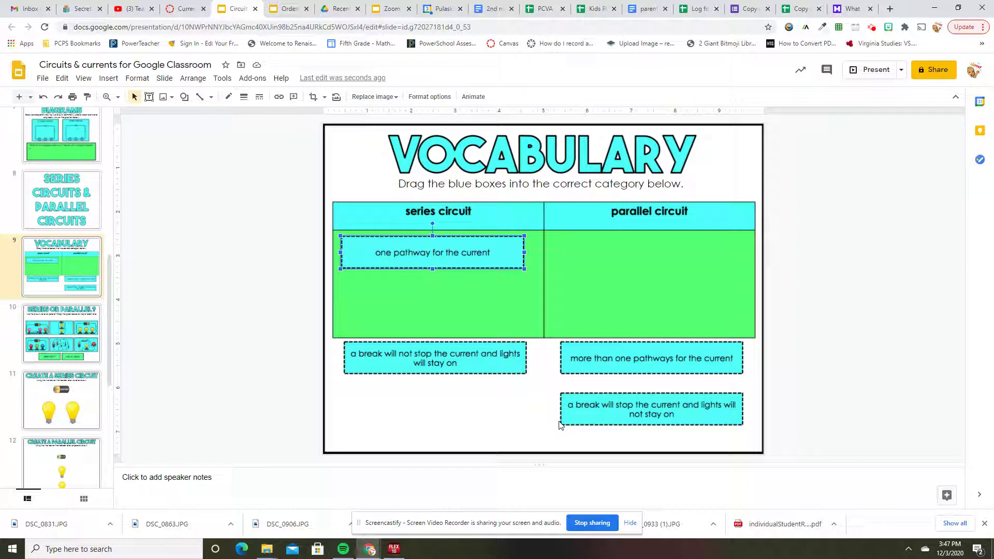
left_click_drag(574, 365, 595, 259)
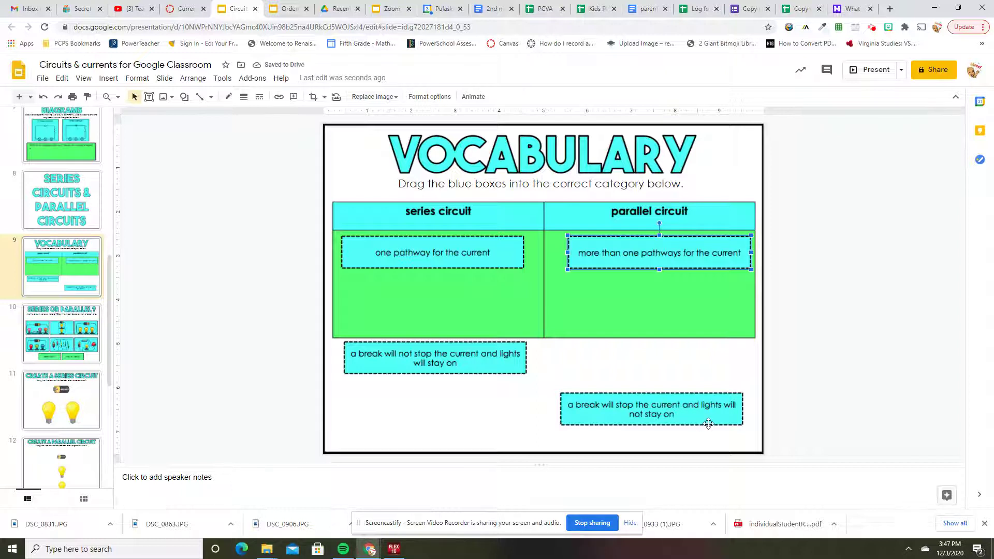
left_click_drag(703, 412, 501, 317)
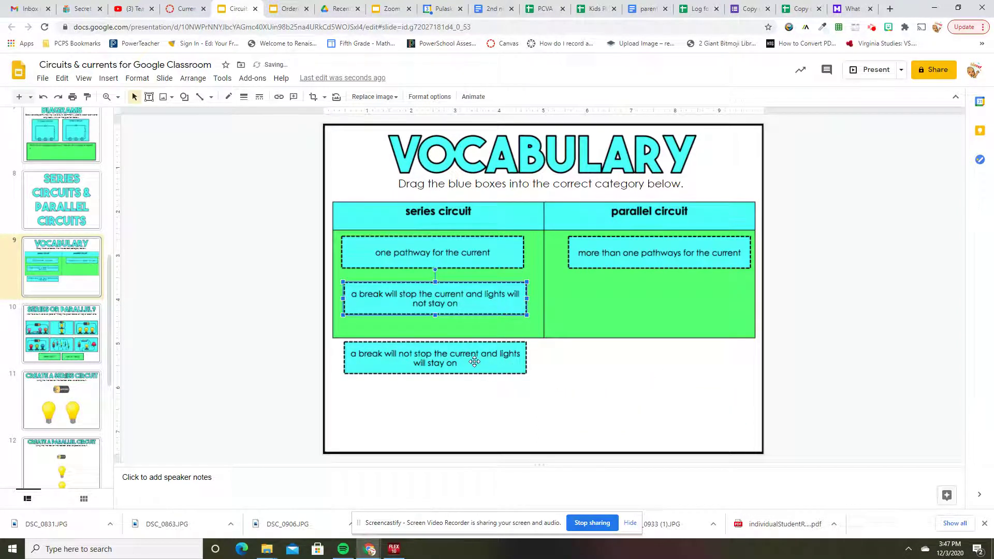
left_click_drag(502, 355, 699, 298)
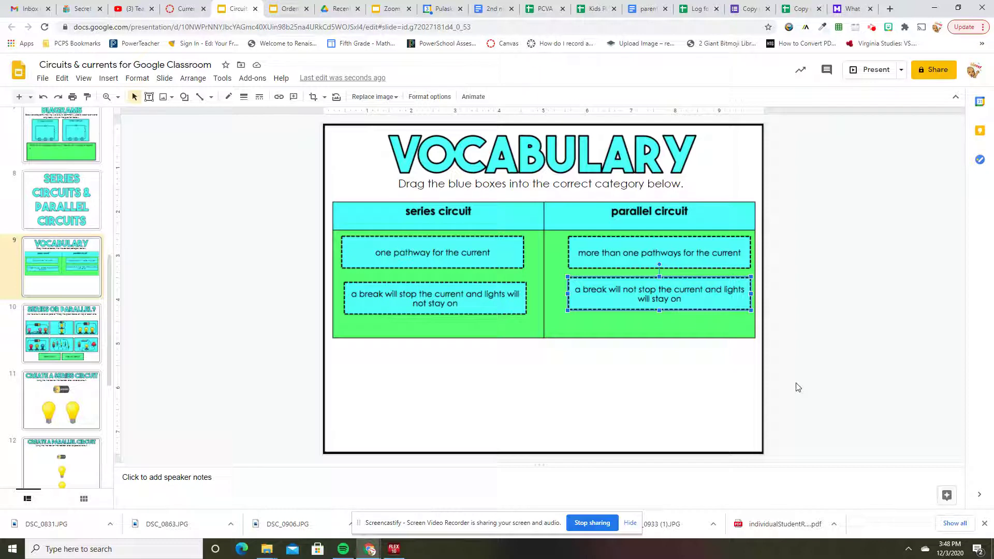
left_click(76, 339)
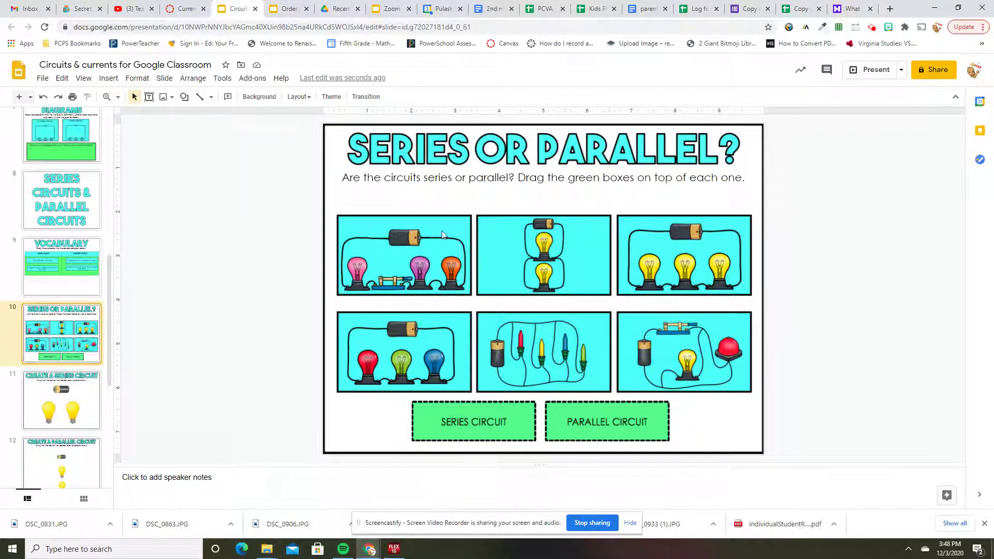
Put SERIES CIRCUIT above the first picture and PARALLEL CIRCUIT above the second, then go to slide 11.
left_click_drag(489, 420, 420, 207)
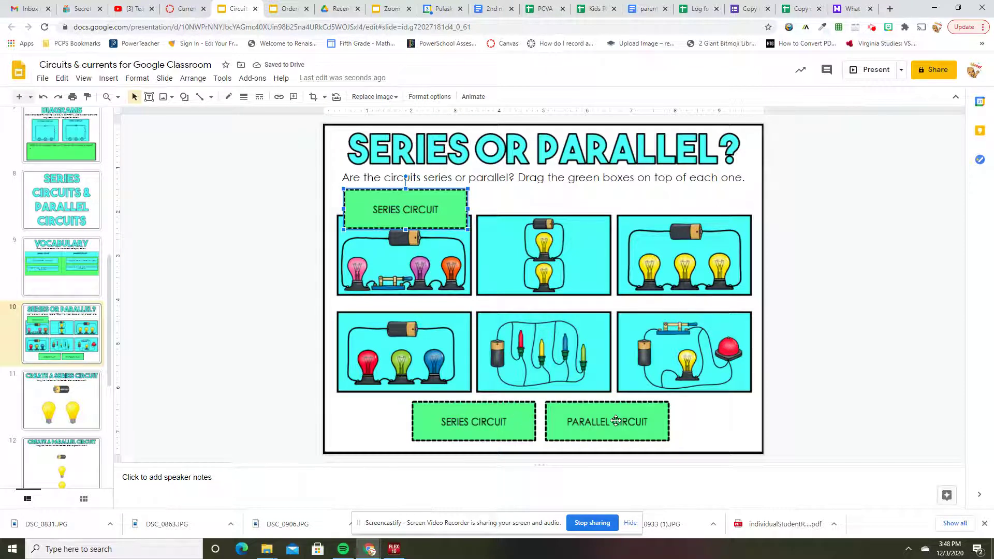
left_click_drag(616, 421, 542, 197)
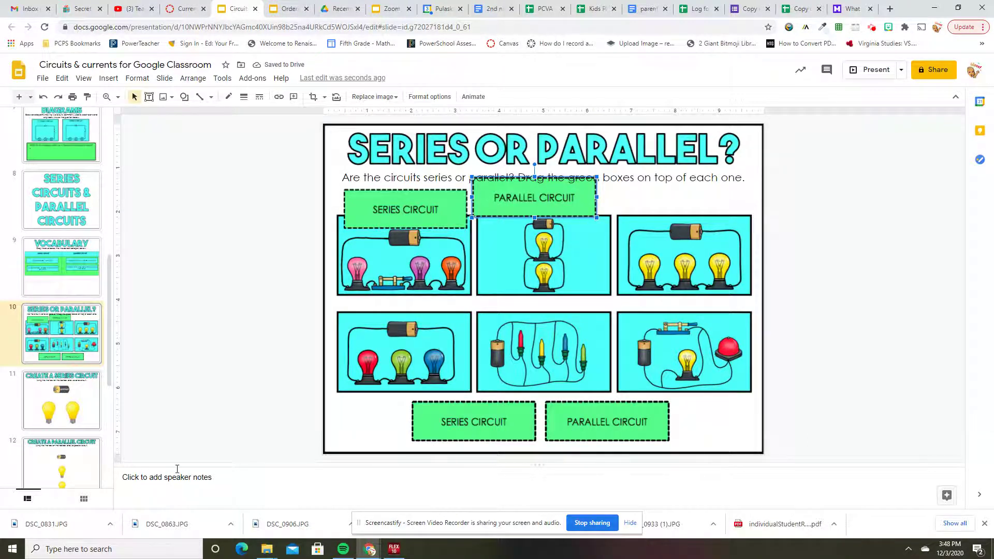
left_click(58, 383)
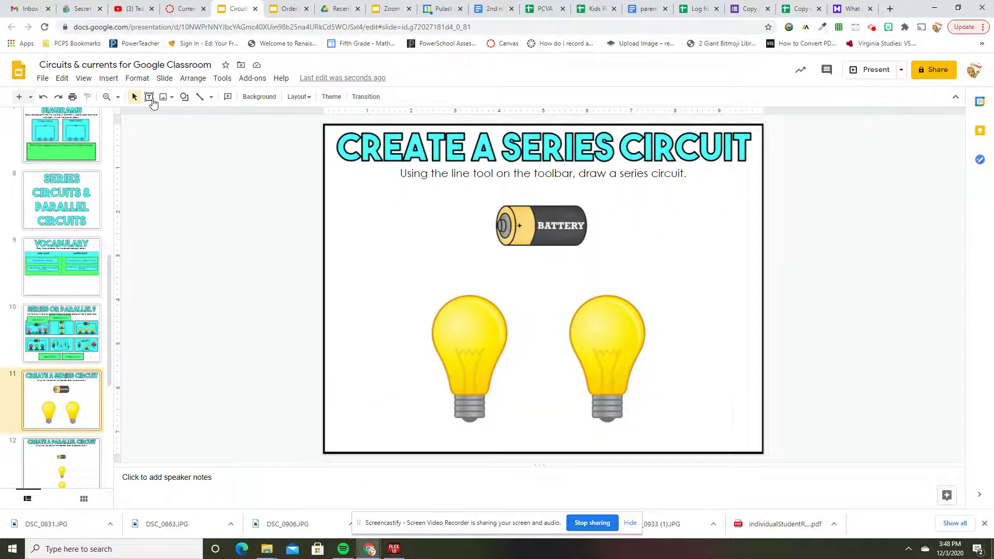
With the Curve tool, draw one wire from the battery's left end past both bulb bases to its right end.
left_click(200, 97)
left_click(211, 96)
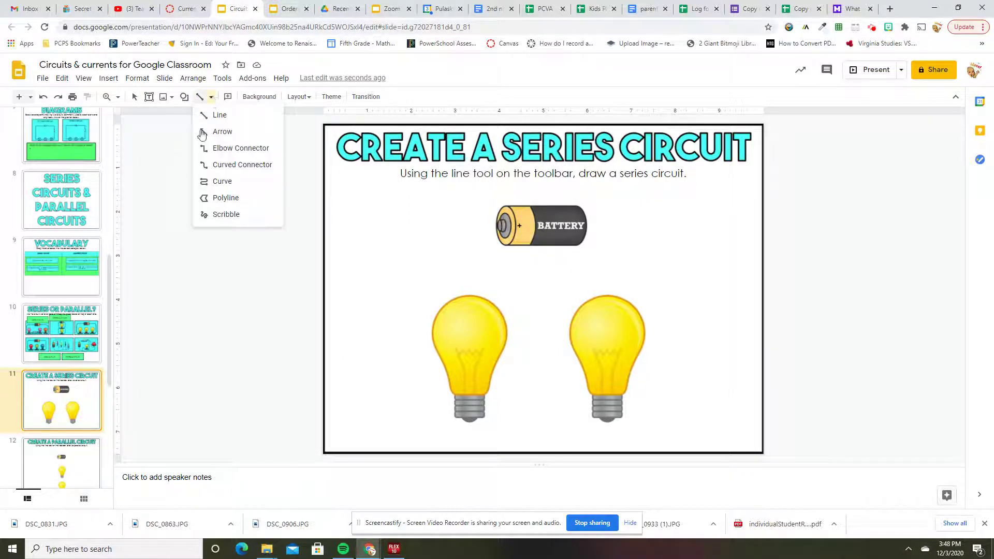
left_click(222, 181)
left_click(498, 227)
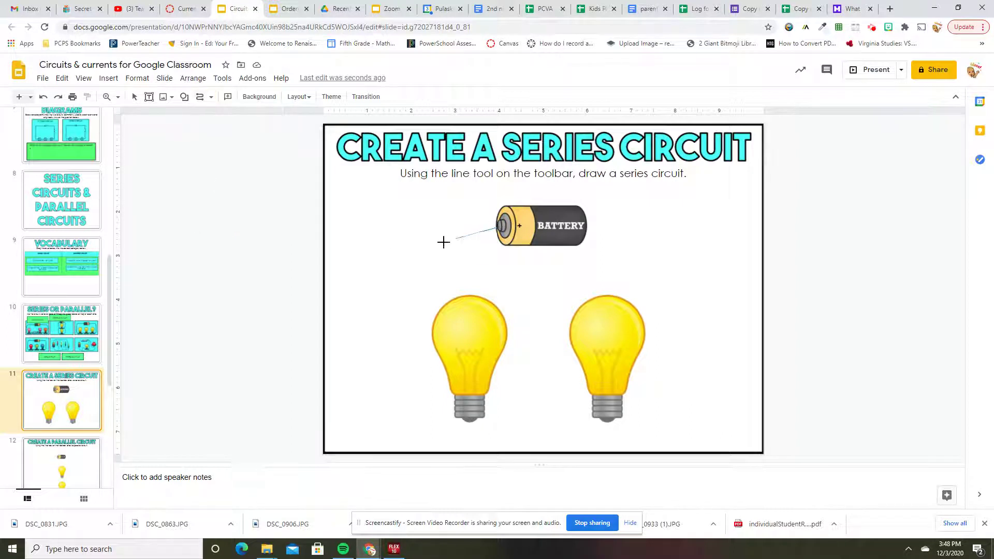
left_click(465, 422)
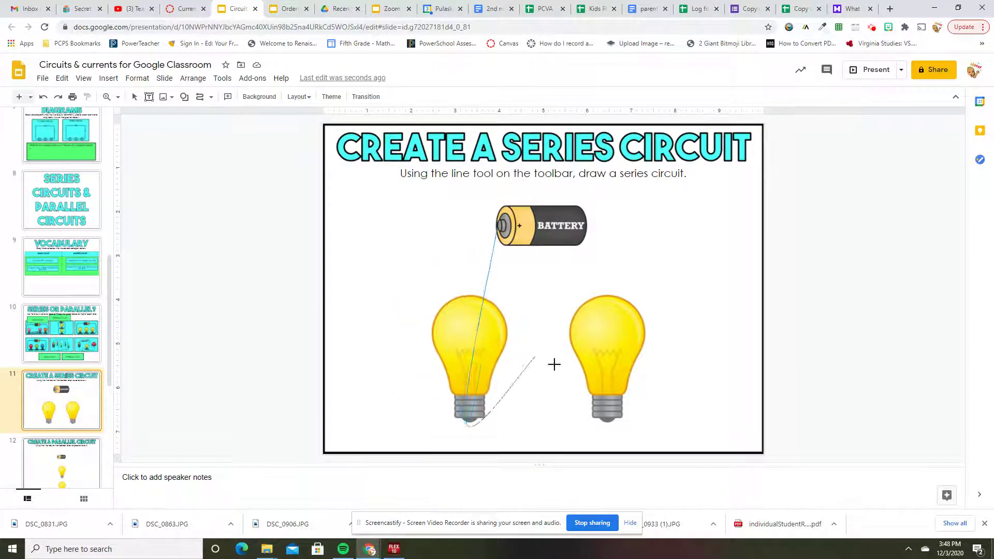
left_click(605, 421)
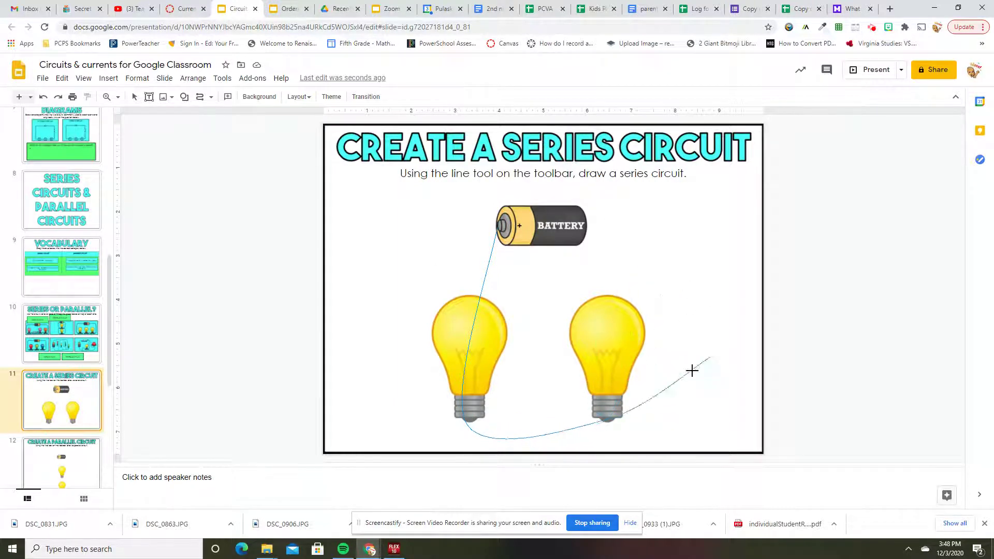
left_click(732, 306)
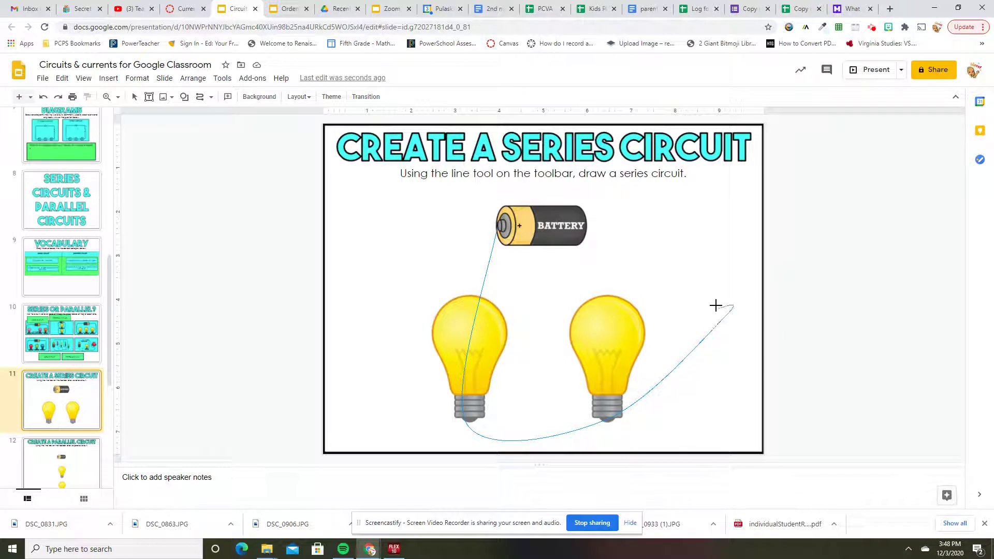
left_click(574, 257)
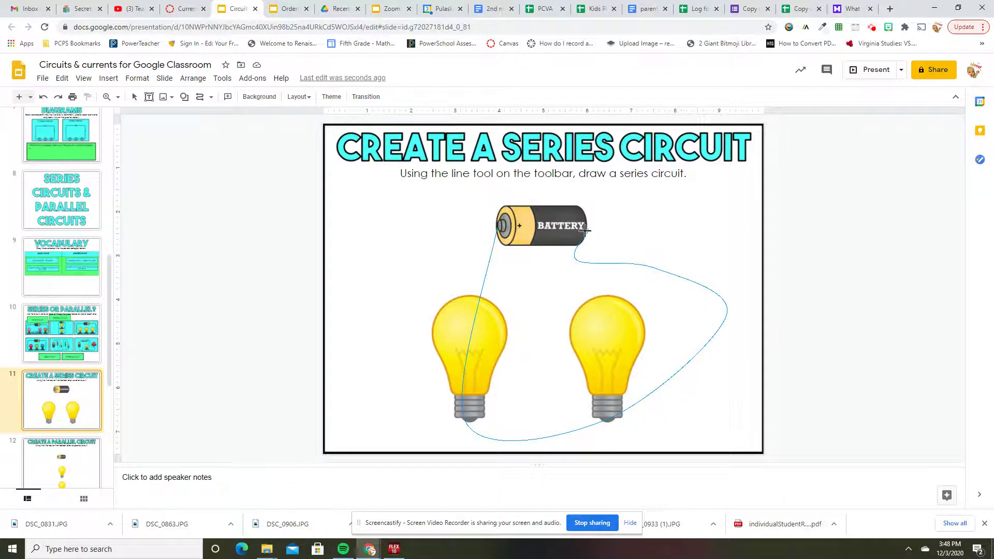
double_click(584, 231)
left_click(195, 373)
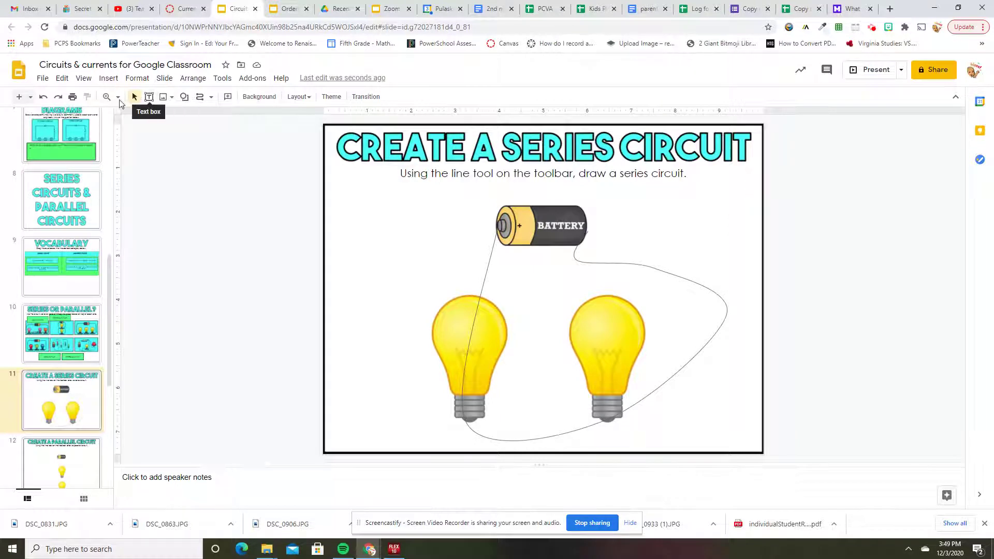
Undo the series wire and switch the line type to Curve.
left_click(44, 98)
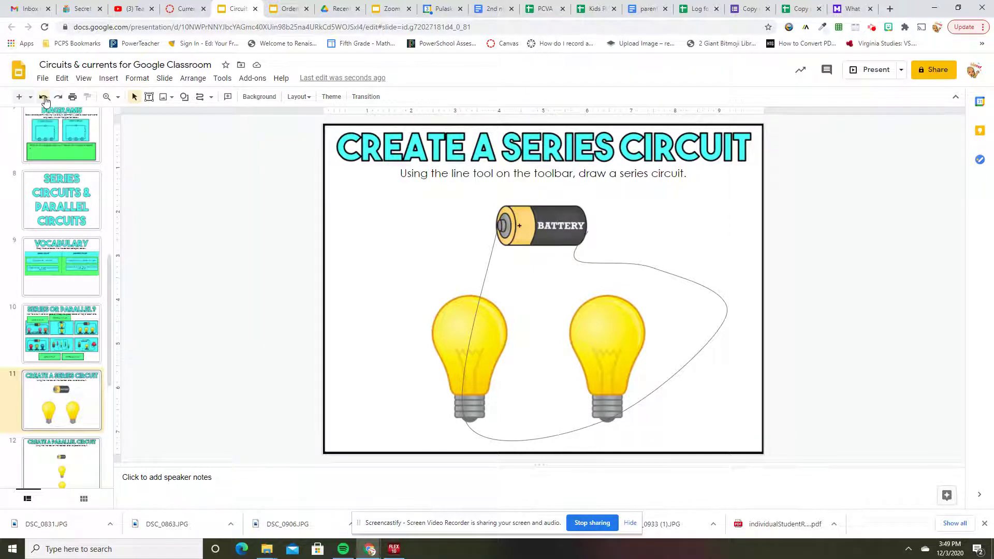
left_click(211, 97)
left_click(187, 98)
left_click(199, 97)
left_click(211, 98)
left_click(213, 113)
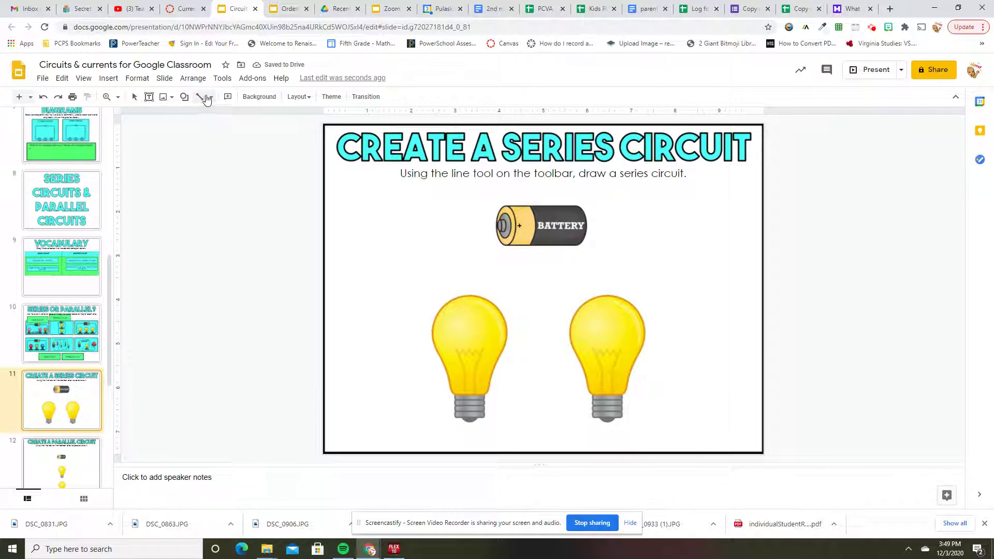
left_click(211, 98)
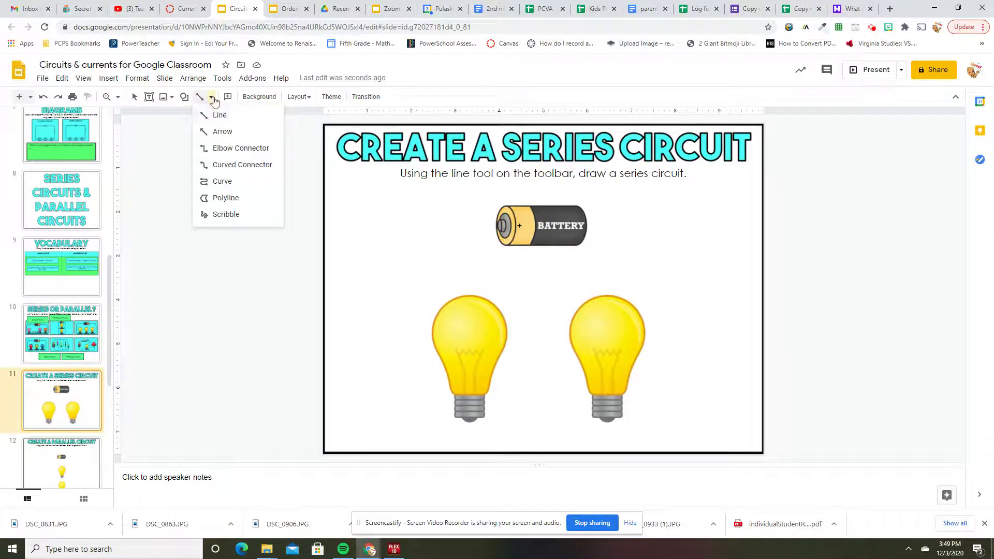
left_click(219, 182)
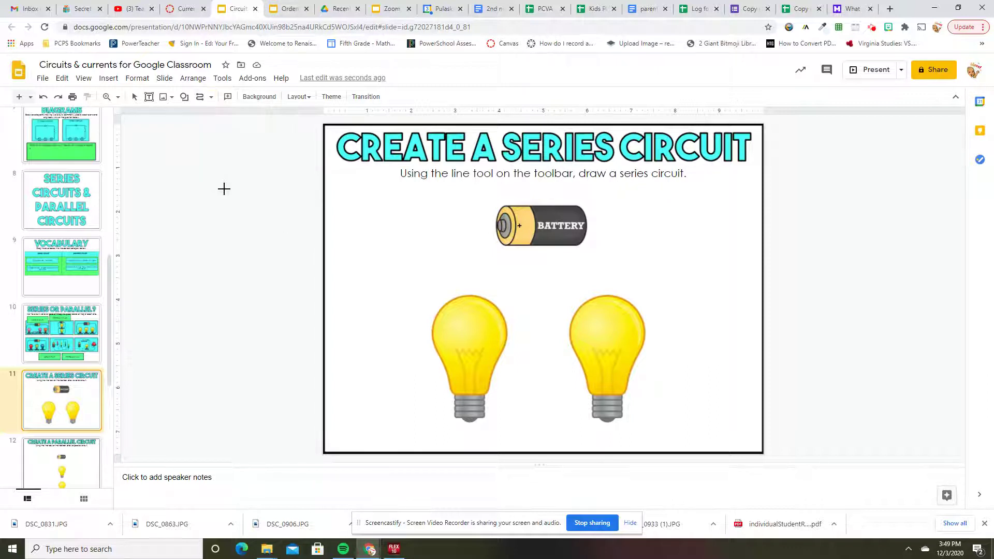
Redraw the curved wire around both bulb bases, undo it, and go to slide 12.
left_click(497, 224)
left_click(394, 284)
left_click(389, 404)
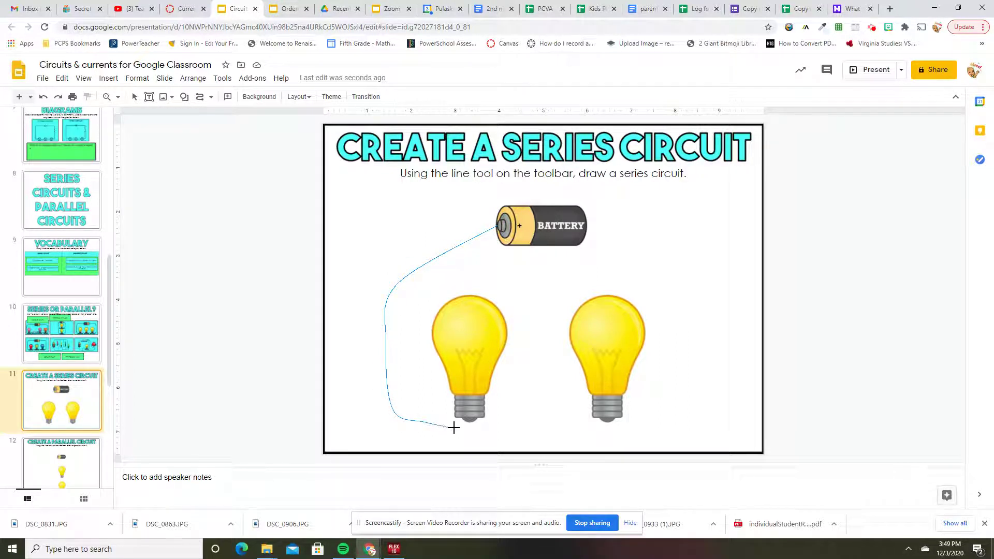
left_click(467, 420)
left_click(597, 423)
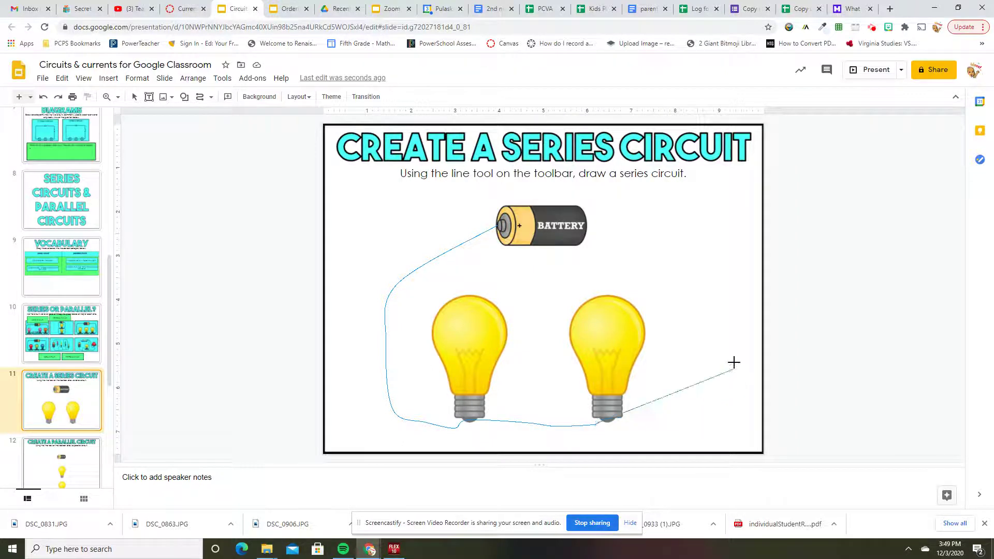
left_click(736, 331)
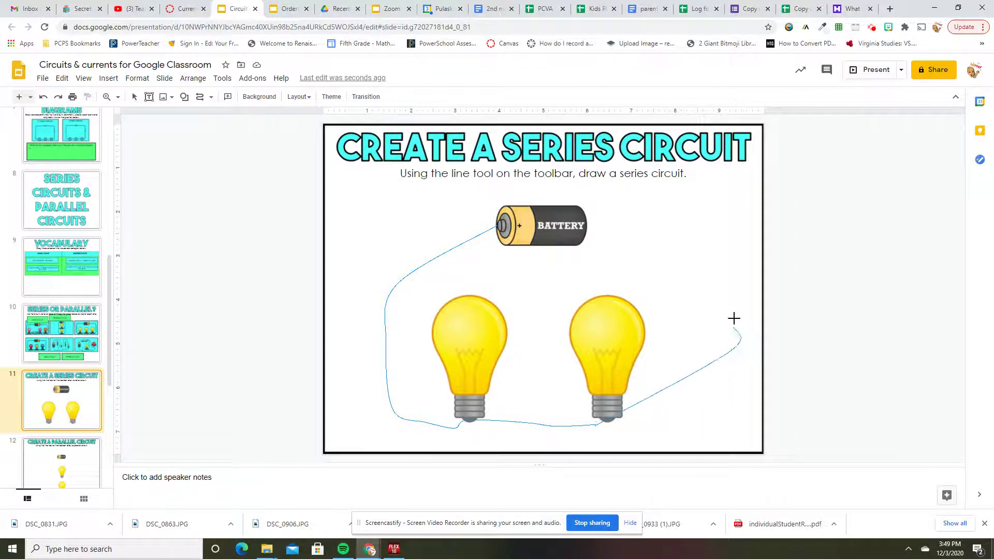
double_click(595, 218)
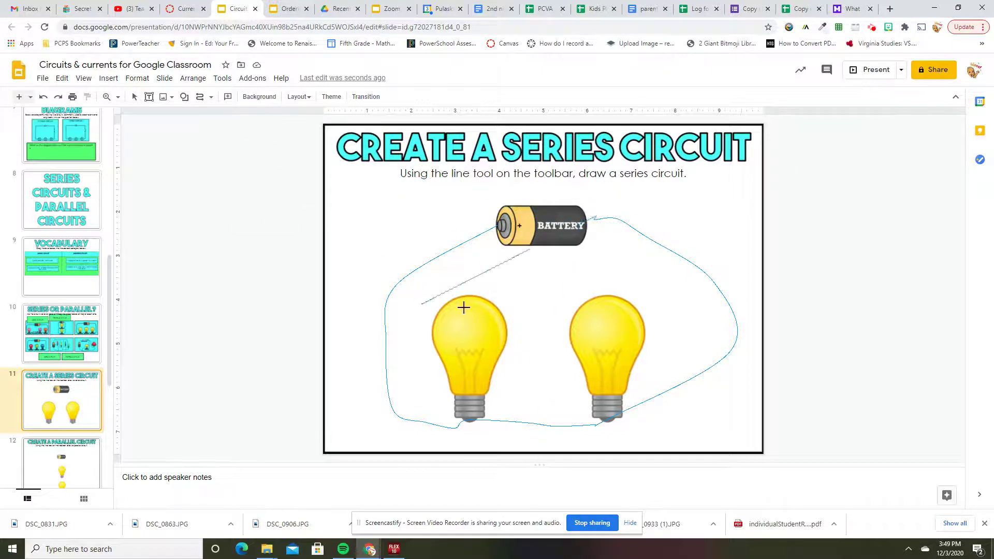
left_click(585, 223)
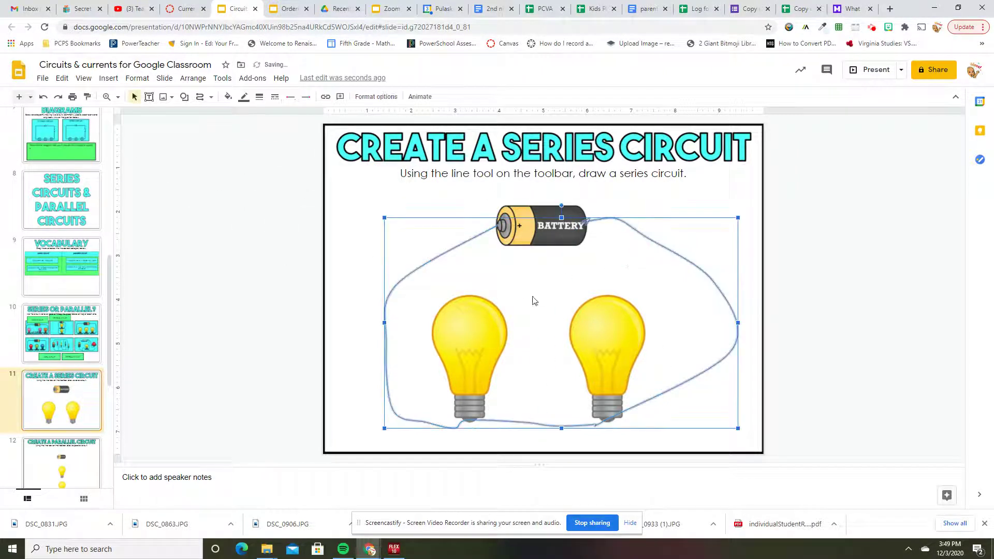
left_click(43, 96)
left_click(79, 458)
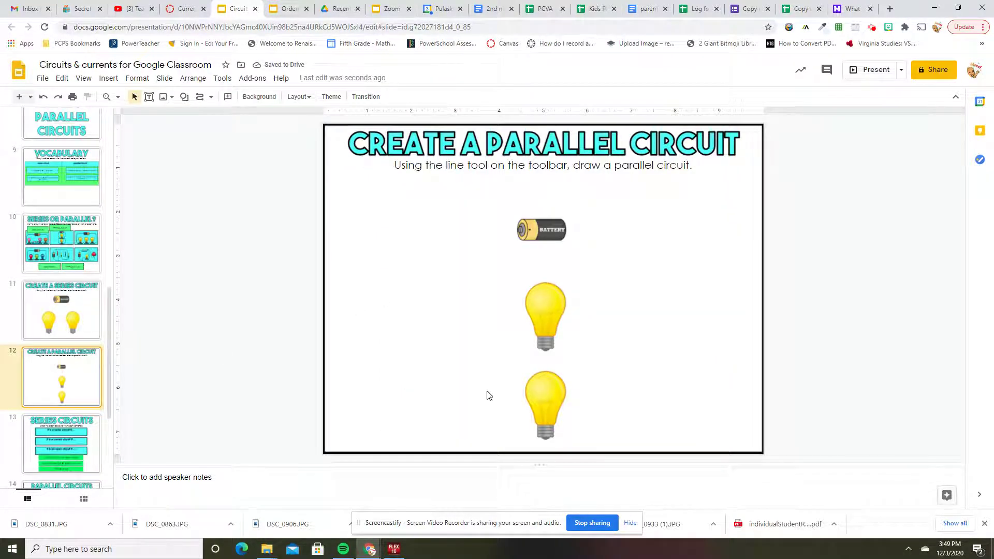
Move past the Series Circuits slide to slide 14, Parallel Circuits.
left_click(61, 454)
key("Down")
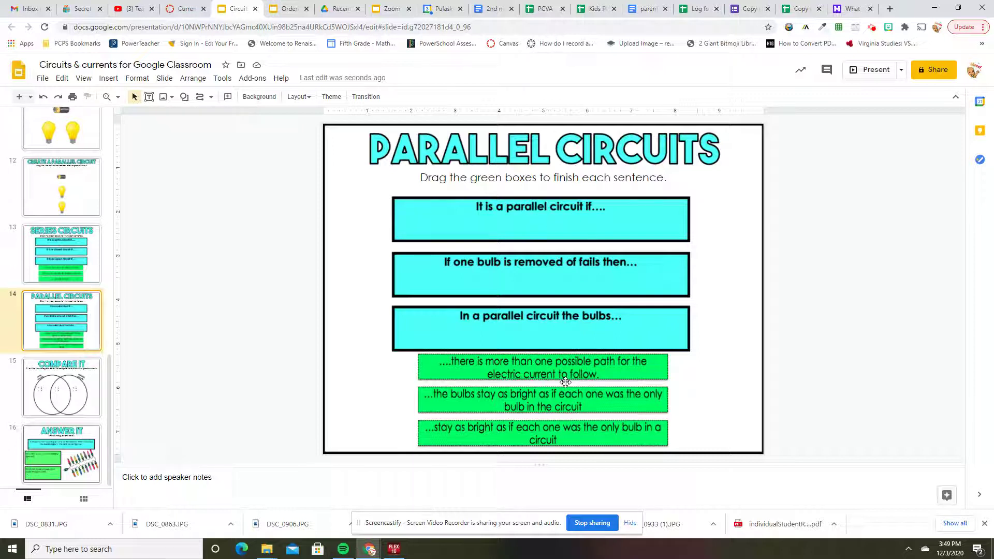
Place the 'more than one path', 'bulbs stay as bright' and last endings into slide 14's three sentence boxes.
left_click_drag(566, 381, 554, 236)
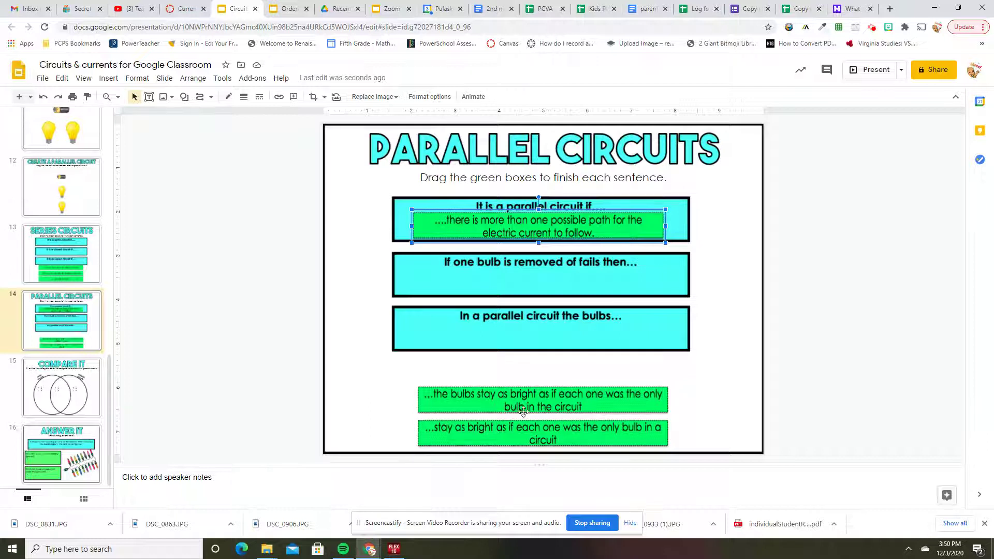
left_click(564, 404)
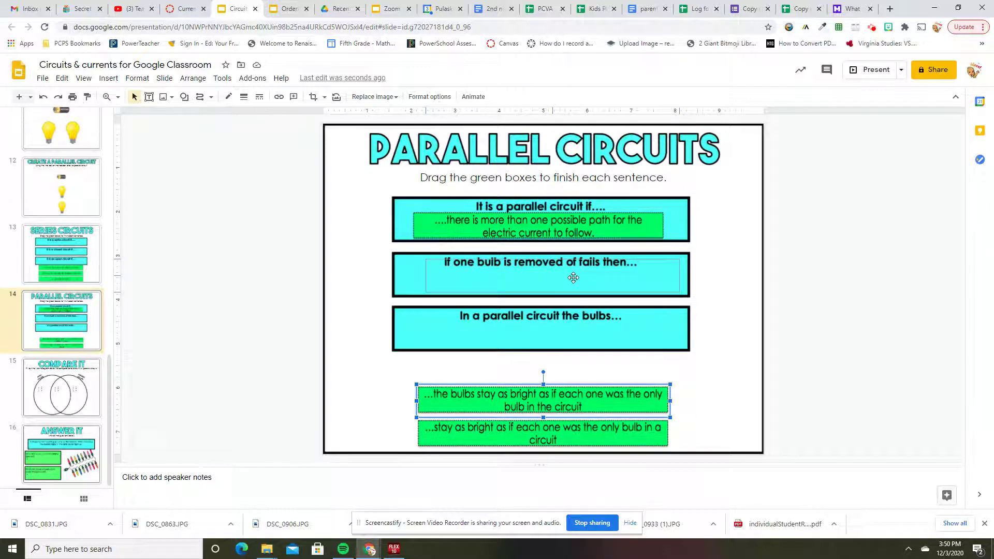
left_click_drag(564, 404, 573, 278)
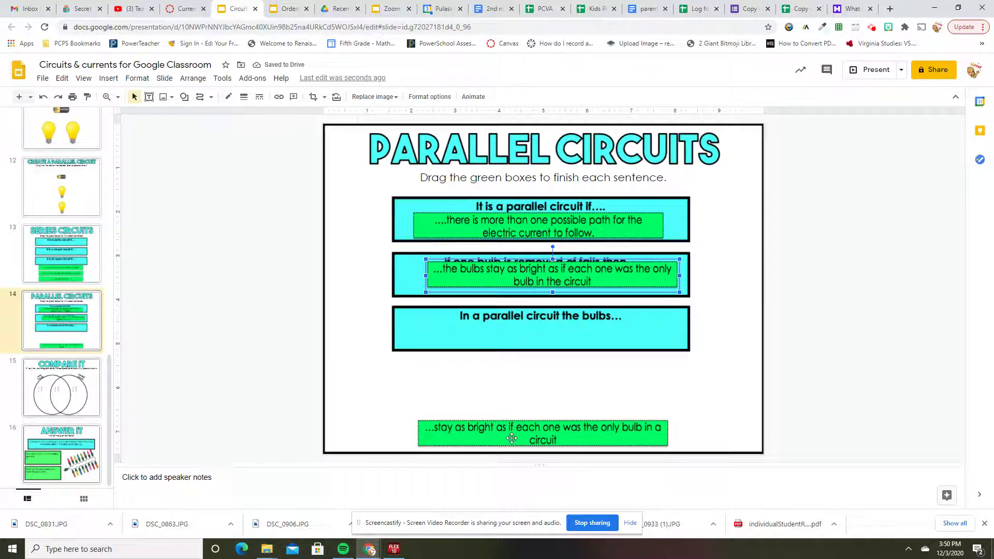
left_click_drag(513, 437, 524, 335)
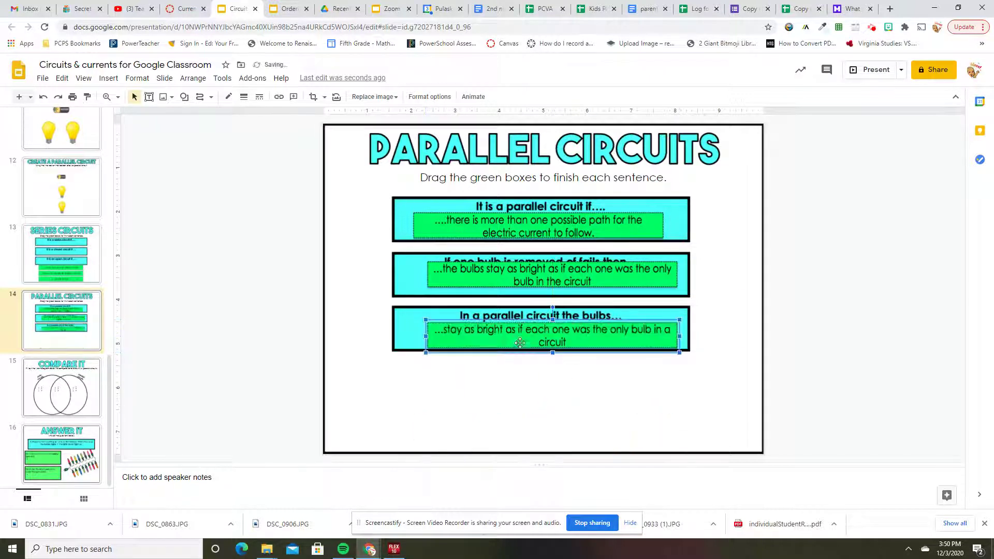
left_click(38, 281)
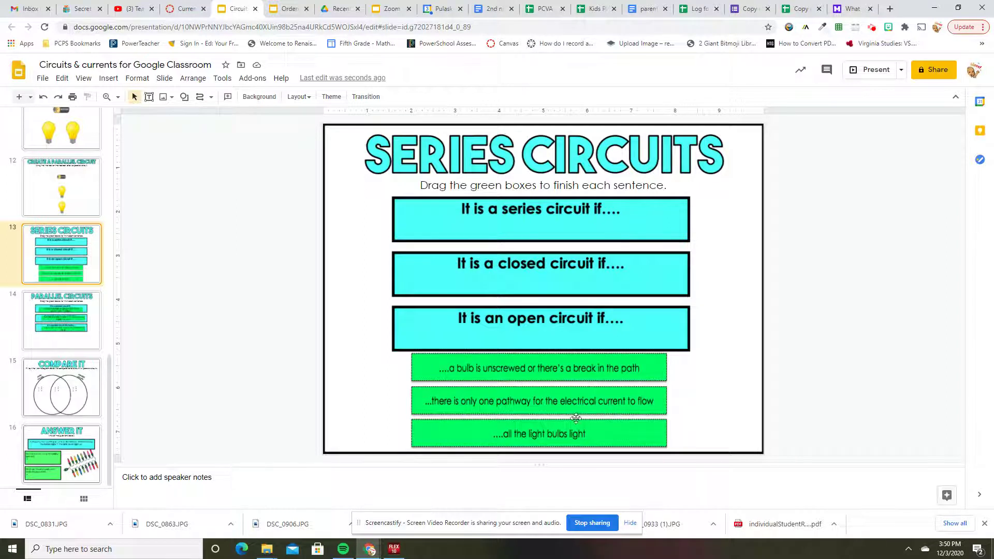
Drop the only-one-pathway, all-bulbs-light and unscrewed-bulb endings into the series, closed and open circuit boxes.
left_click_drag(556, 401, 570, 223)
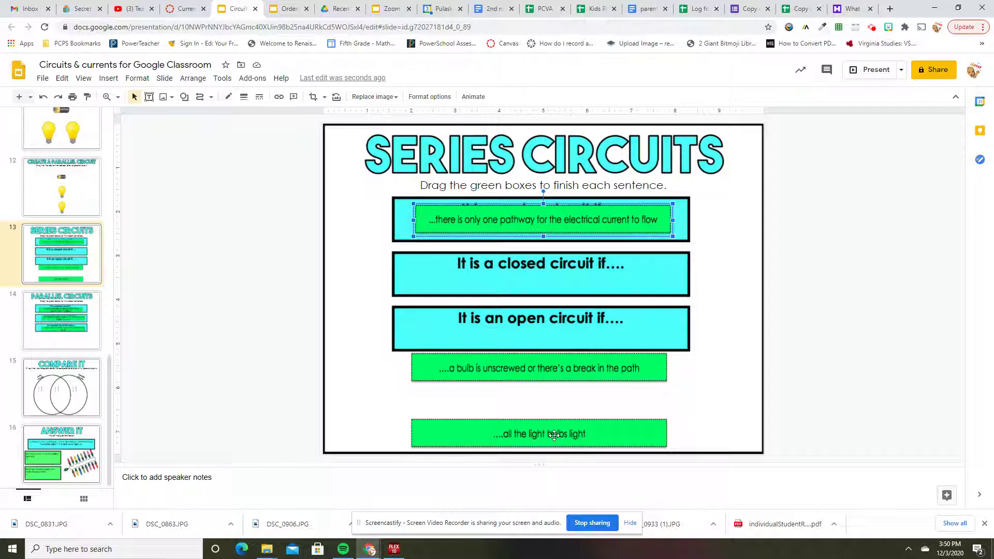
left_click_drag(553, 436, 570, 284)
left_click_drag(538, 373, 547, 349)
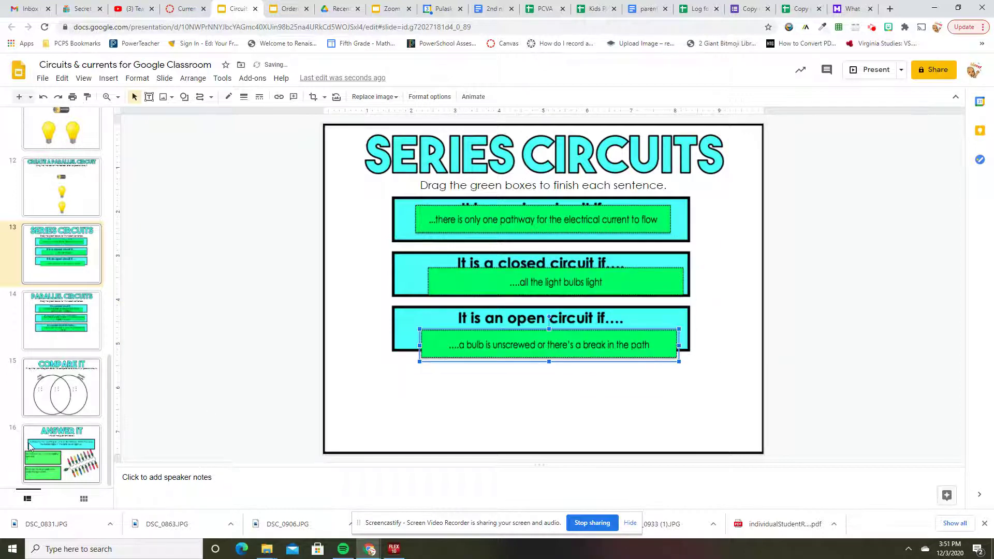
left_click(52, 381)
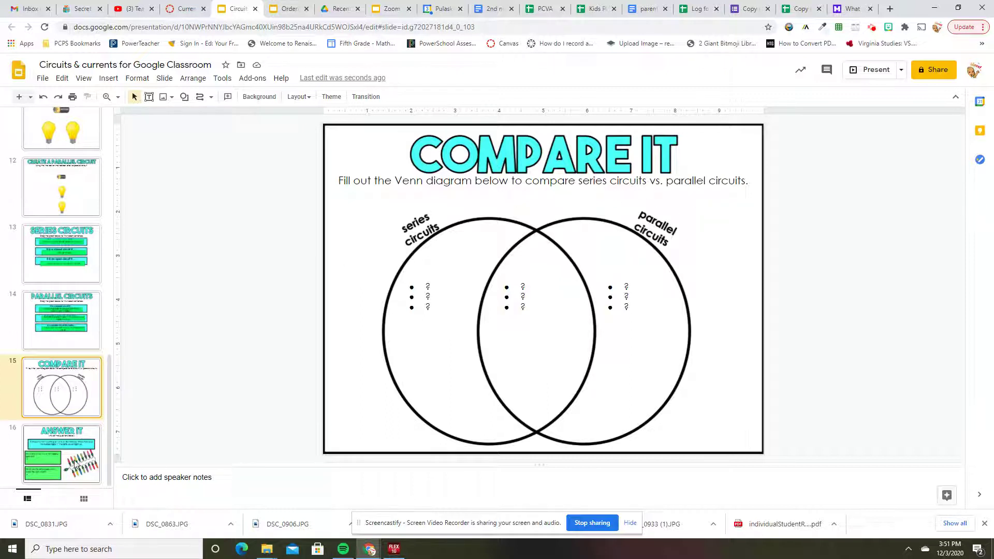
Advance to slide 16, 'Answer It', the holiday lights scenario.
key("Down")
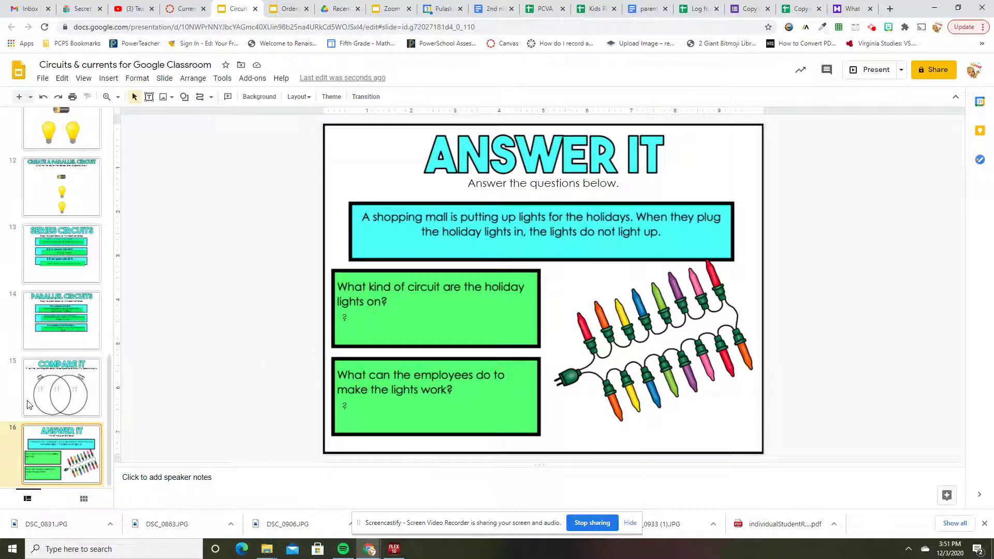
scroll(85, 474, "up", 15)
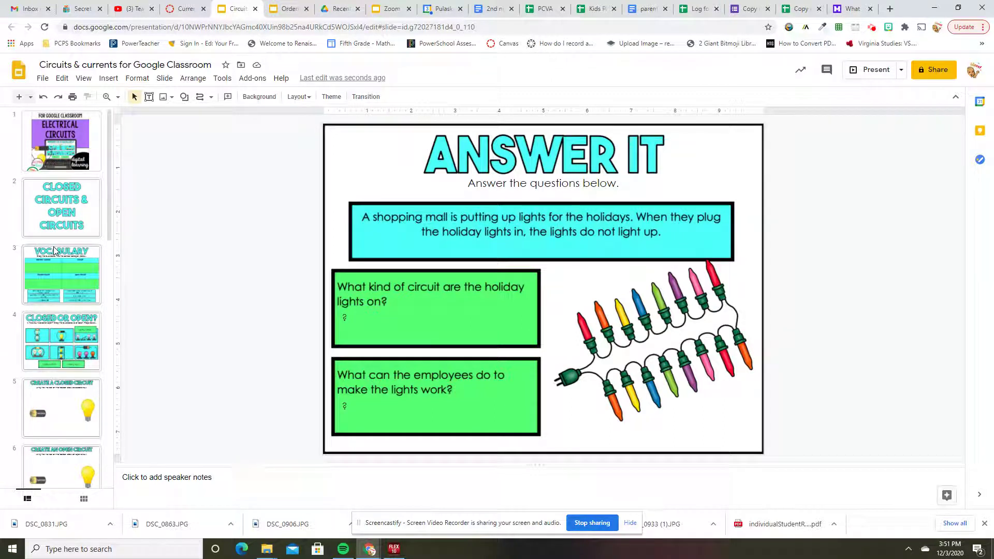
Review the Vocabulary, Closed or Open?, Create a Closed/Open Circuit and Diagrams slides.
left_click(66, 272)
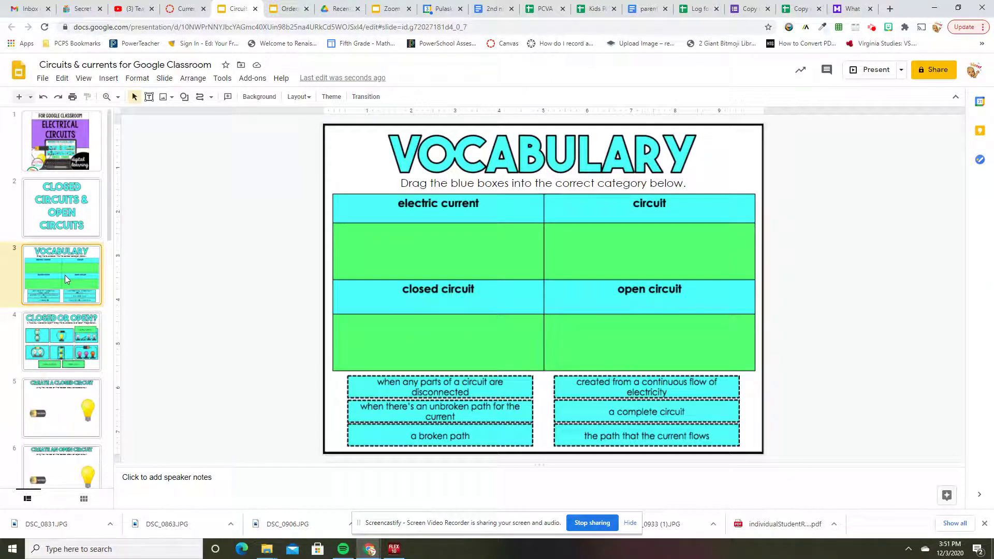
left_click(57, 335)
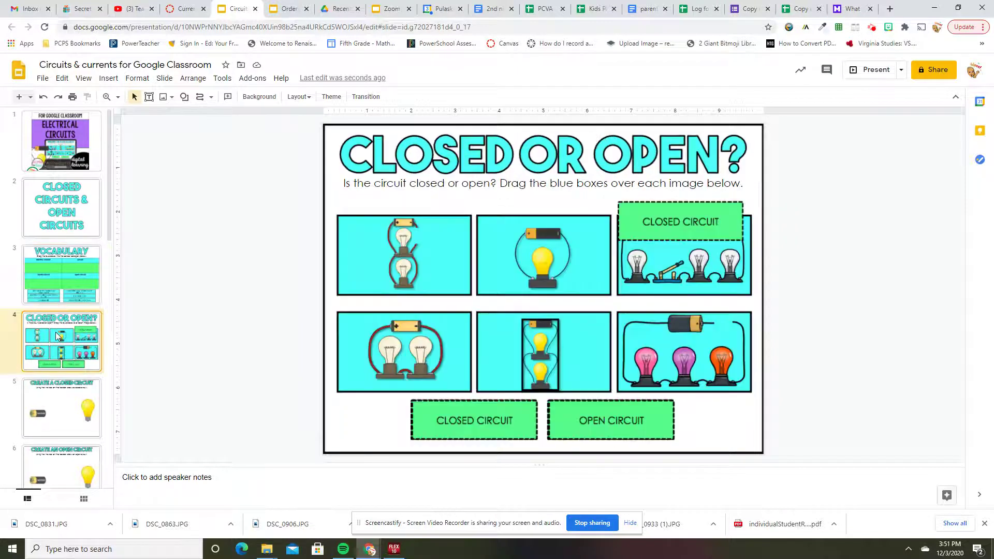
scroll(57, 335, "down", 3)
left_click(70, 250)
left_click(63, 315)
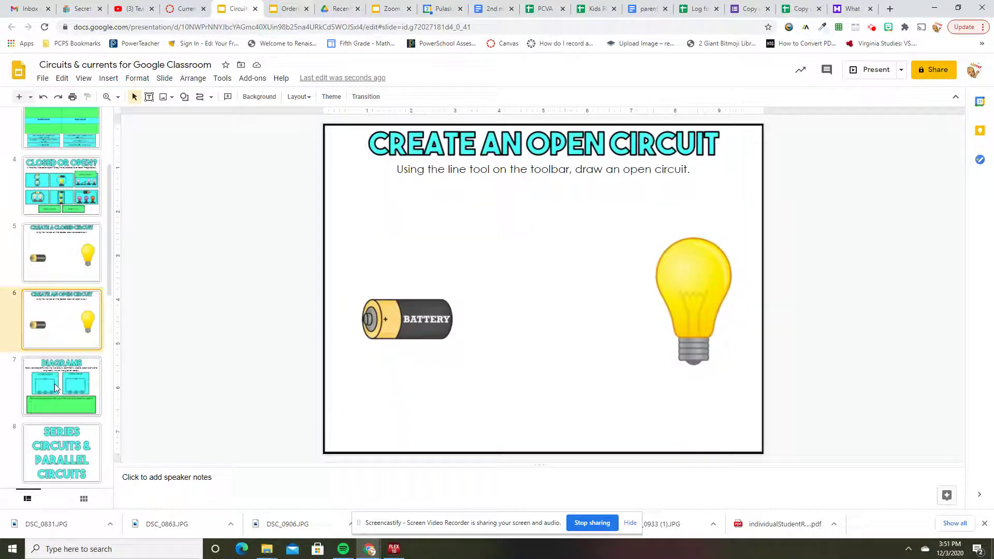
left_click(56, 384)
scroll(63, 385, "down", 5)
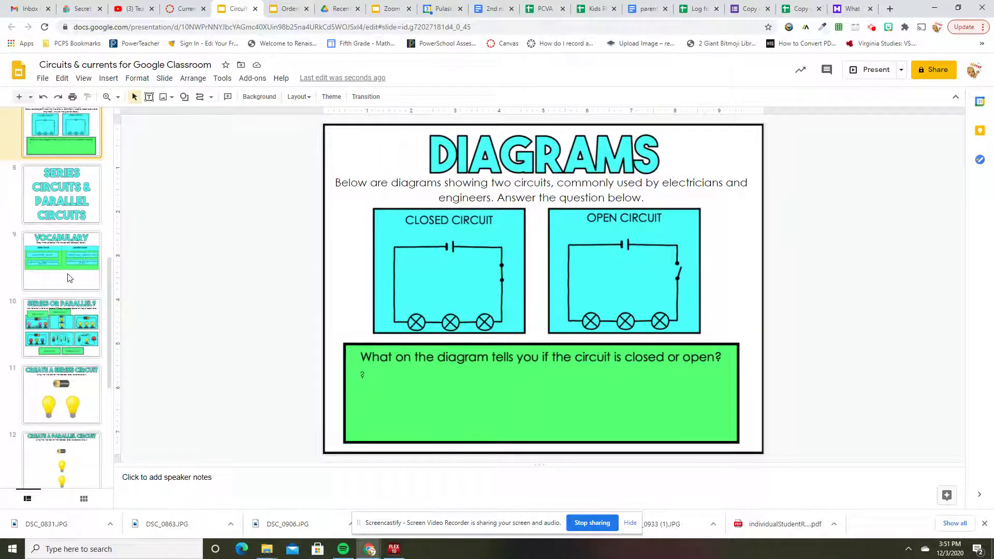
Continue through Series or Parallel?, Create a Series/Parallel Circuit, Compare It and Answer It slides.
left_click(46, 340)
left_click(60, 404)
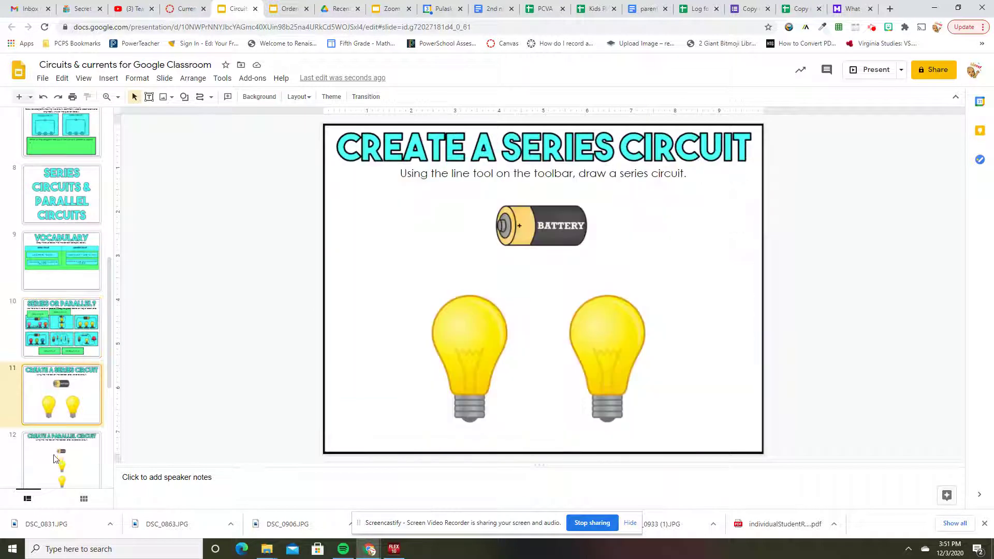
left_click(61, 461)
scroll(77, 414, "down", 5)
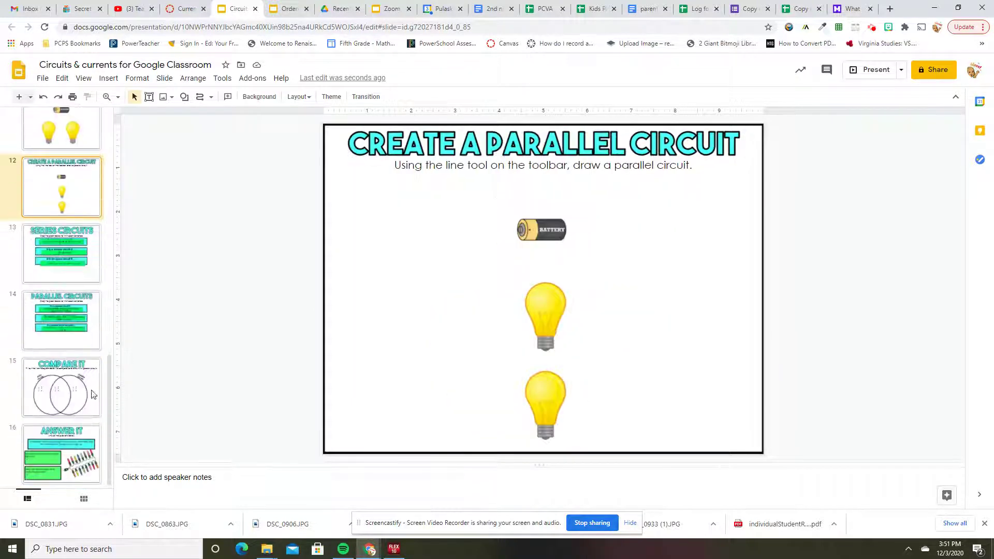
left_click(55, 401)
left_click(65, 453)
scroll(61, 310, "up", 3)
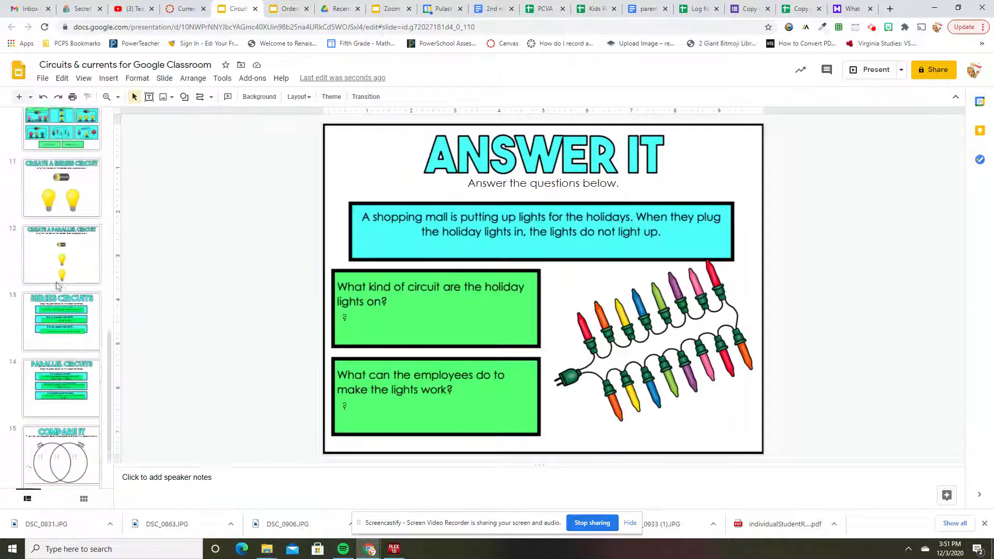
Return to Create a Series Circuit, switch the line tool to straight Line, then step up one slide.
left_click(59, 244)
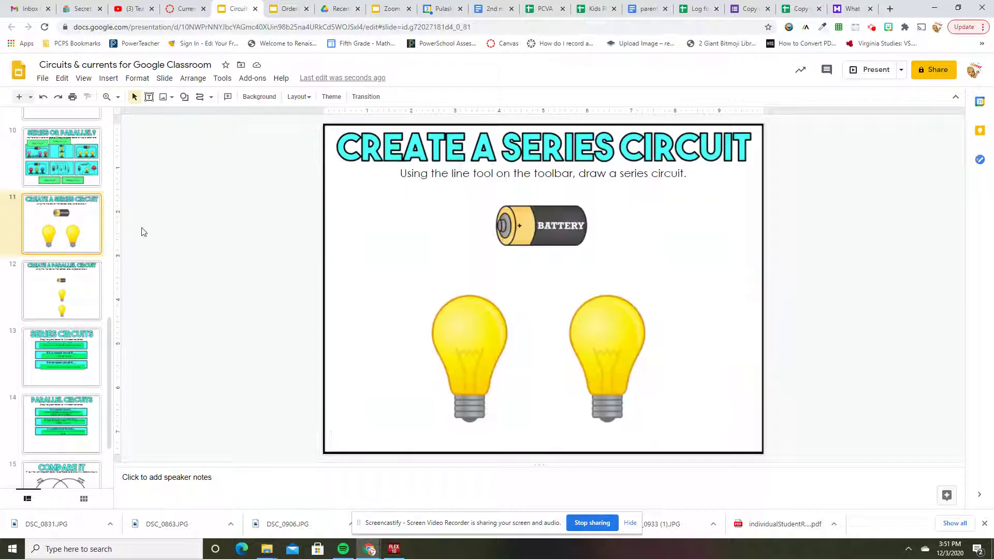
left_click(211, 97)
left_click(227, 114)
key("Up")
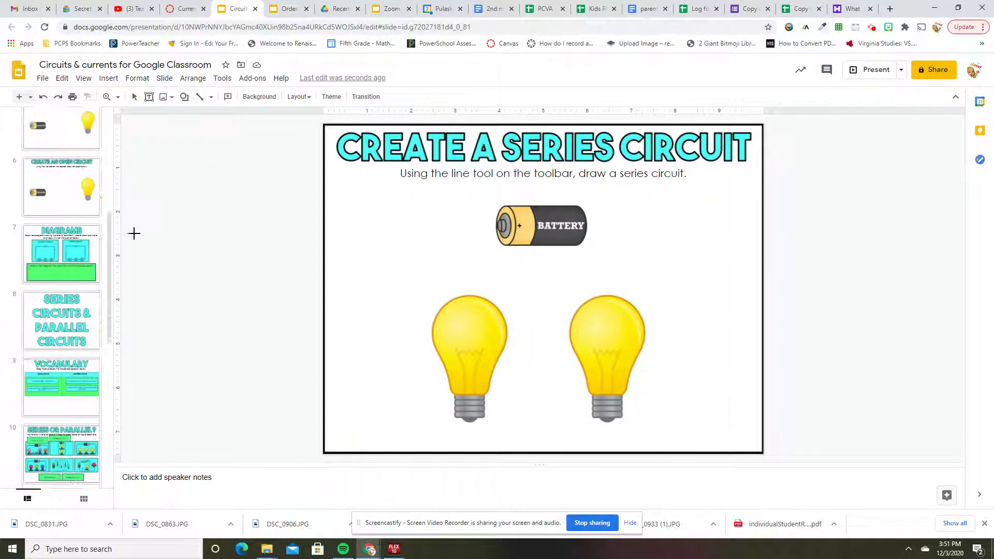